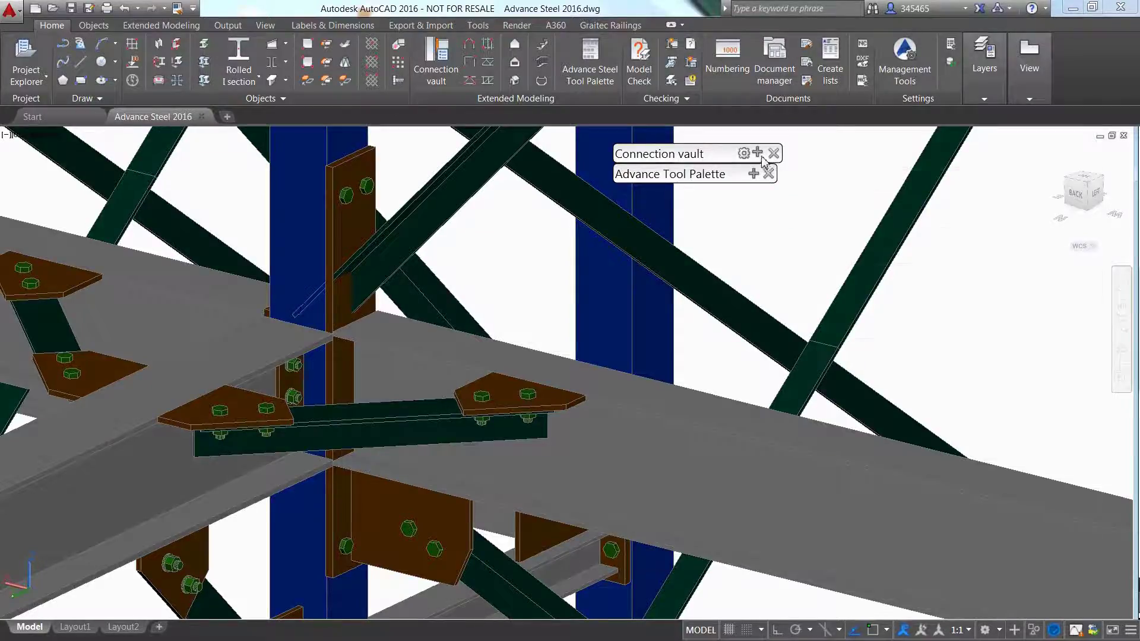
Step: Launch the 'Gusset plate to column and base plate' connection from the General bracings vault
mouse_move(762, 162)
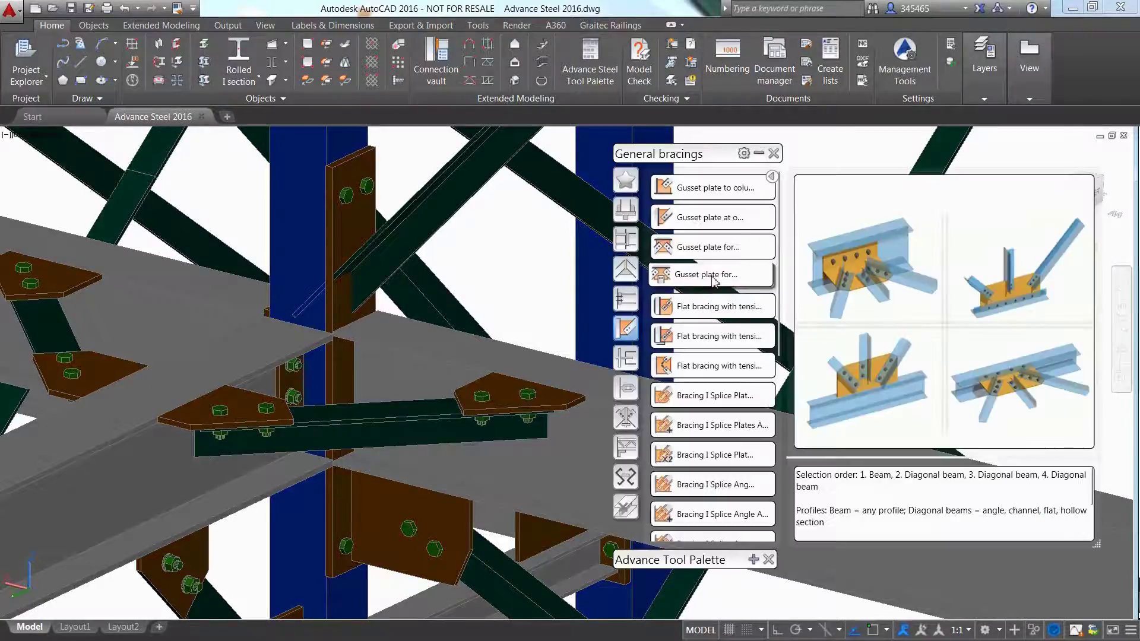
left_click(715, 196)
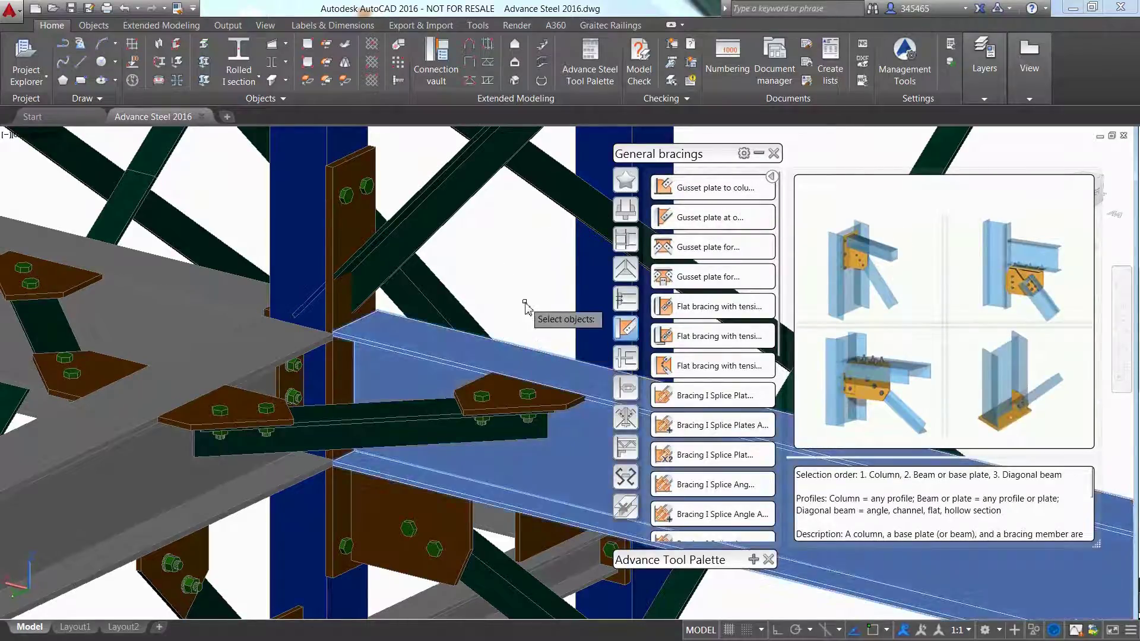
Step: Pick the diagonal brace, then set plate shape at brace to perpendicular and corner type to straight corner finish
left_click(417, 230)
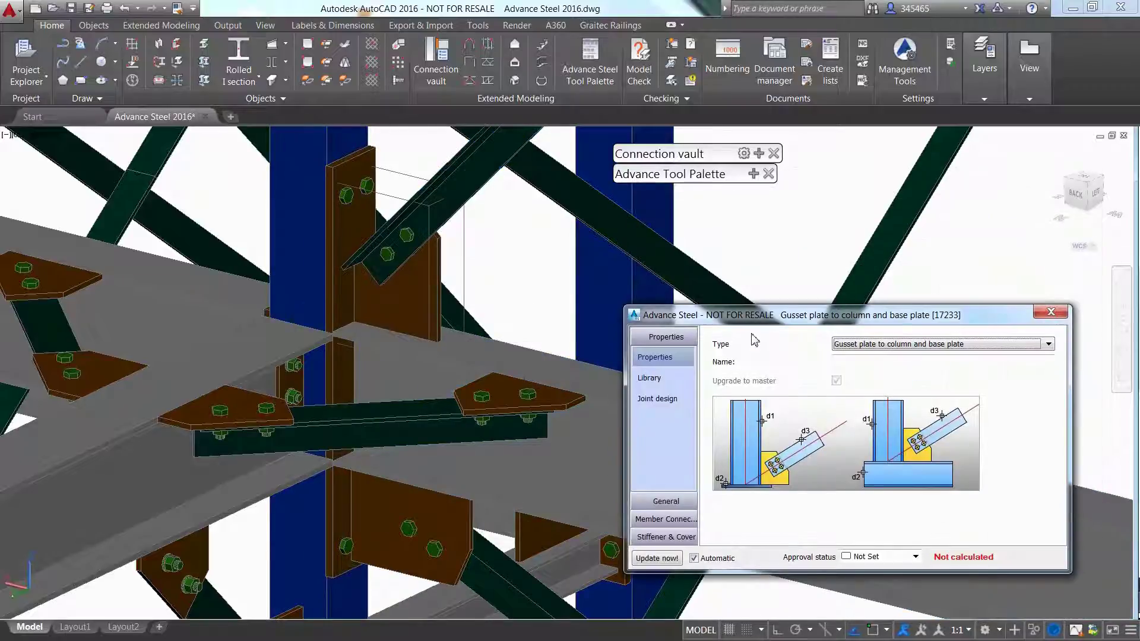
left_click(665, 501)
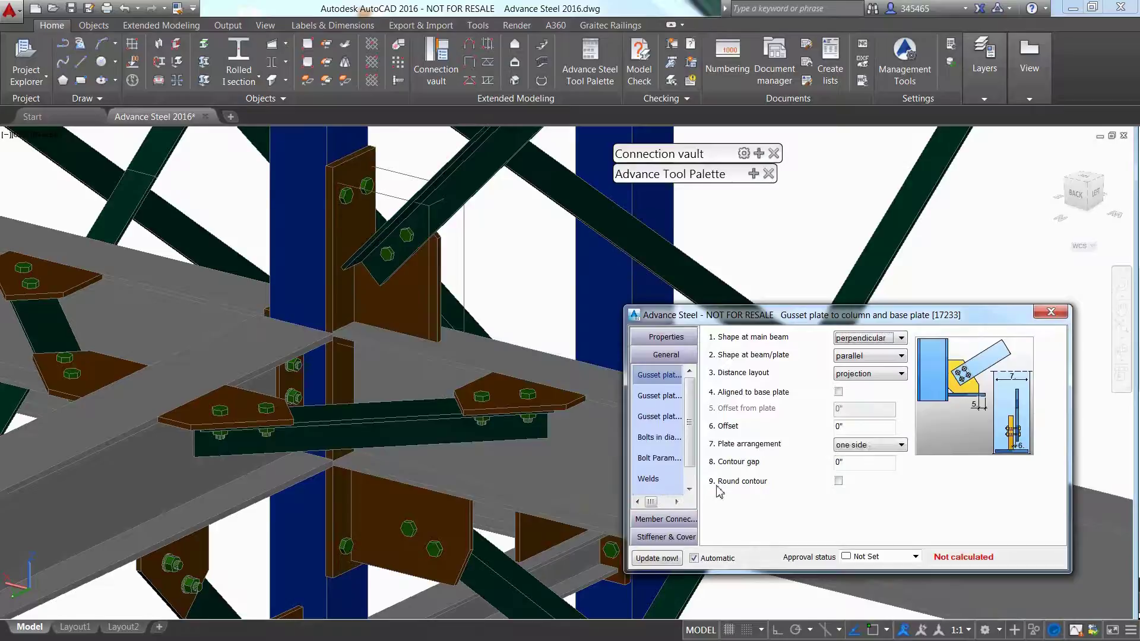
left_click(901, 356)
left_click(861, 371)
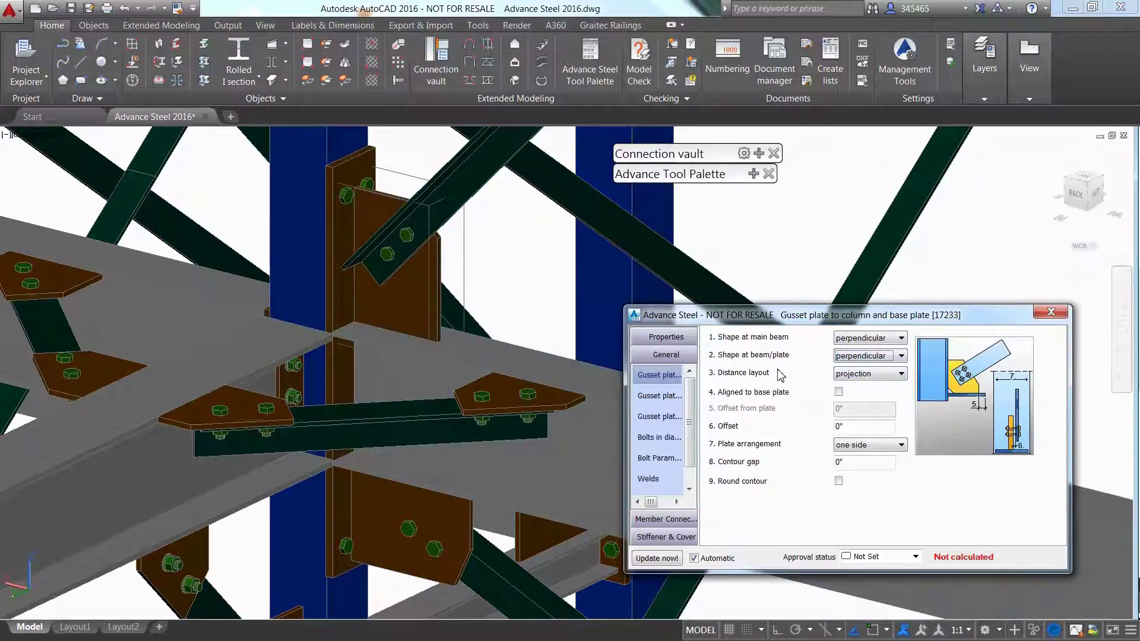
left_click(678, 396)
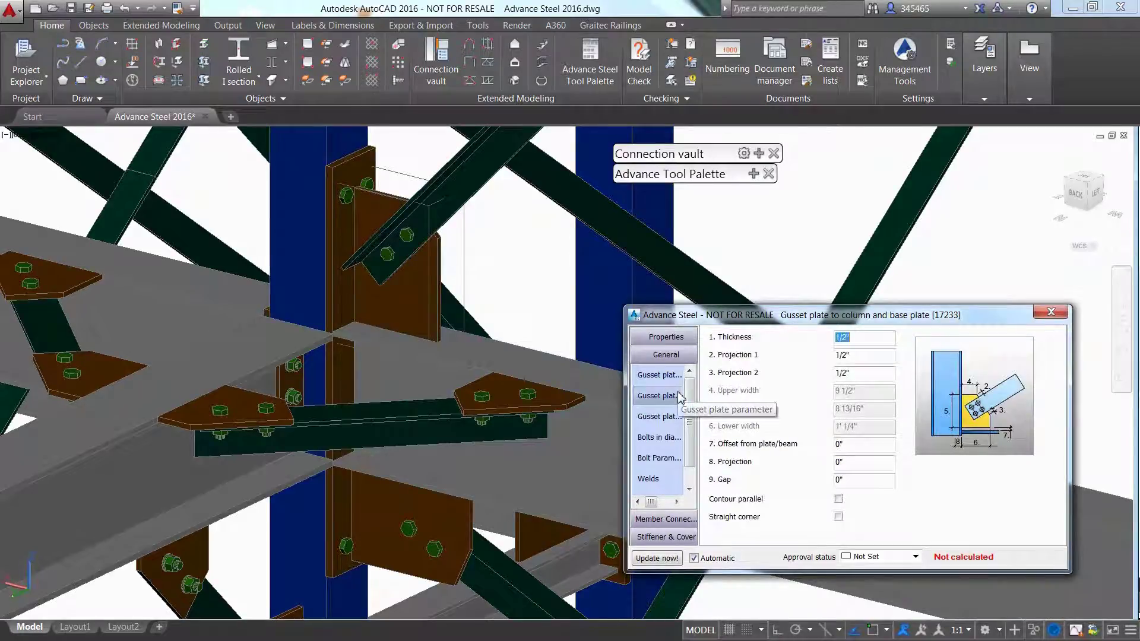
left_click(659, 416)
left_click(861, 339)
left_click(864, 361)
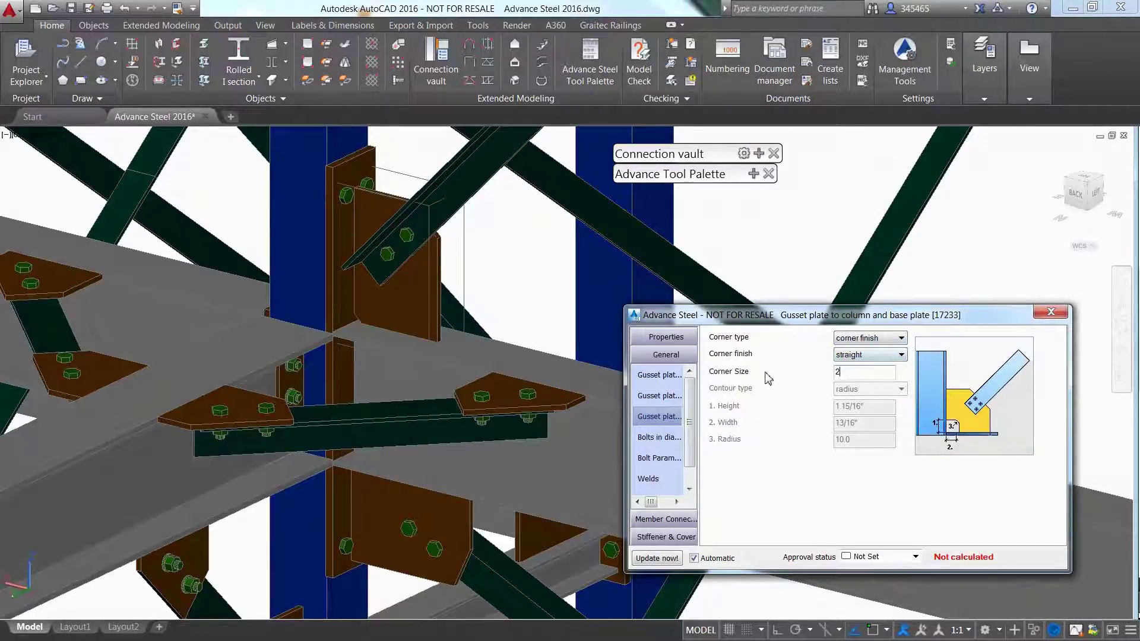
Step: Change the blue column's section to HSS 7X7X1/2, then to HSS 6X6X3/8
key("Escape")
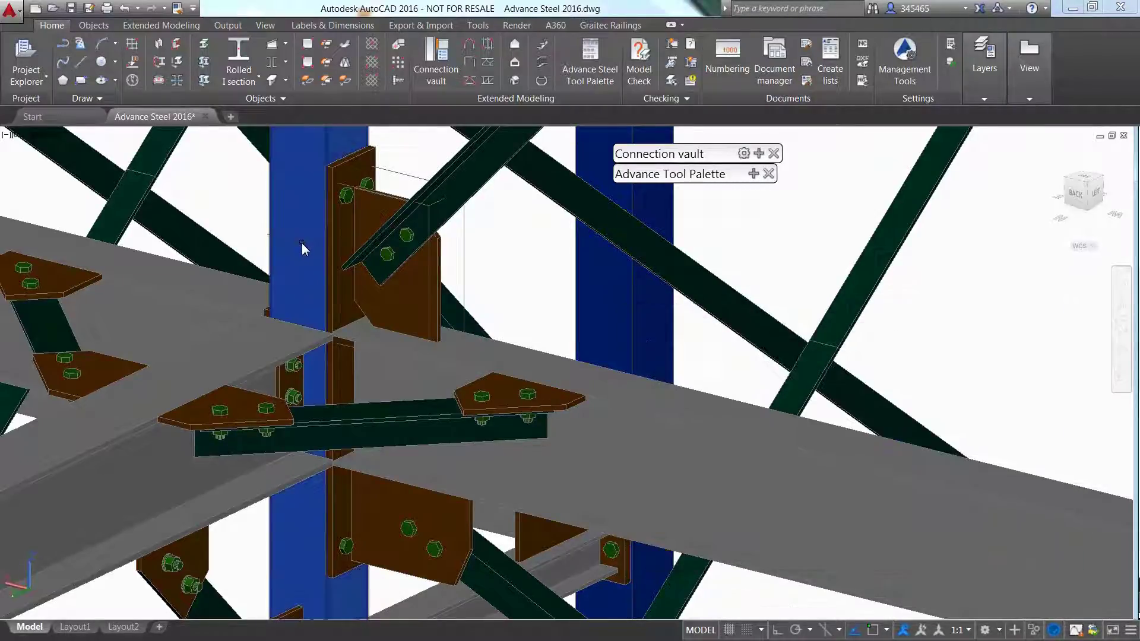
double_click(303, 249)
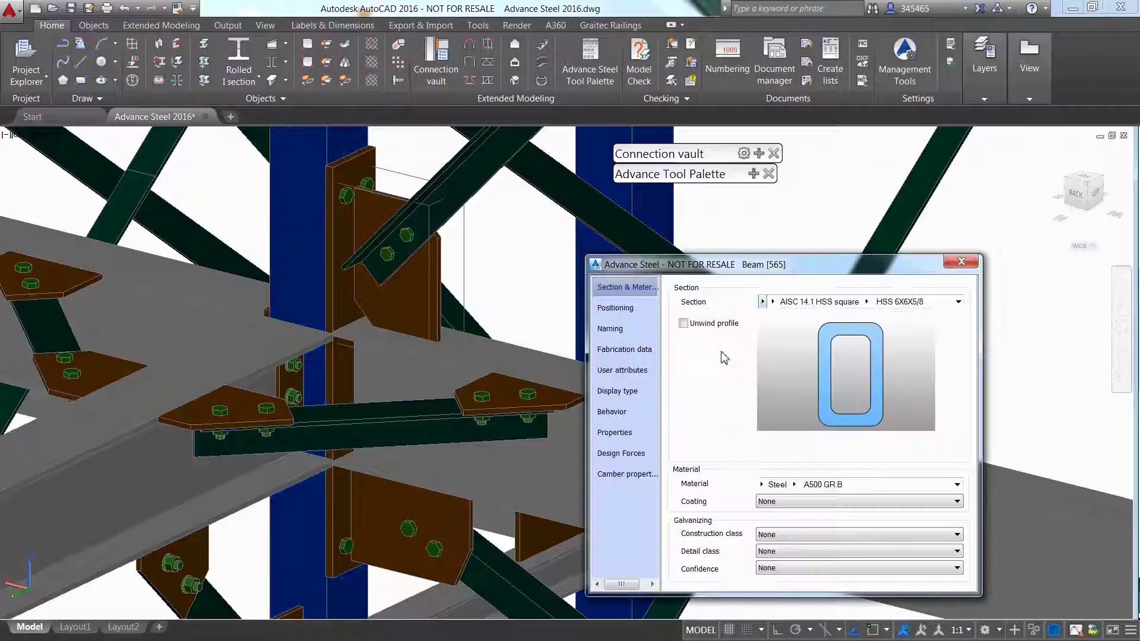
left_click(865, 304)
scroll(958, 437, "down", 2)
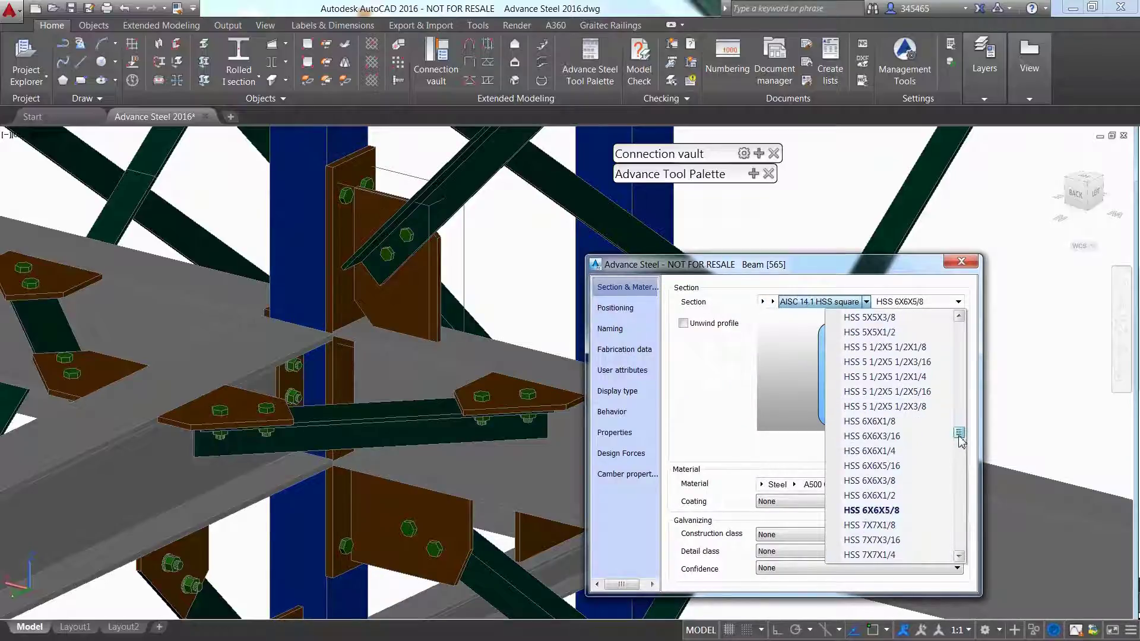
left_click(900, 554)
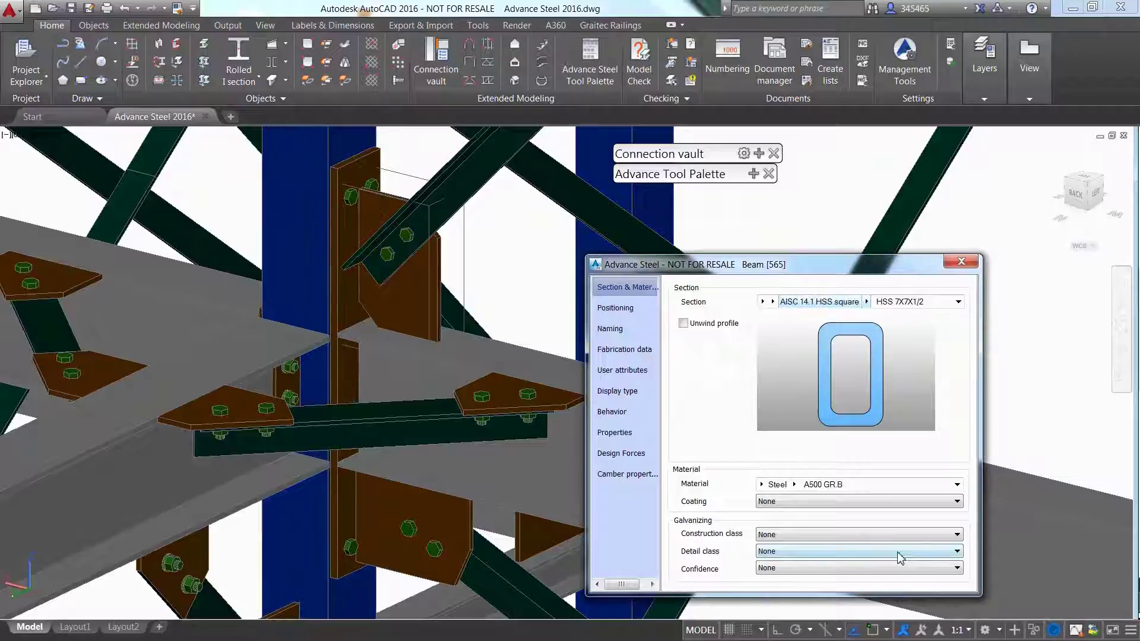
left_click(865, 303)
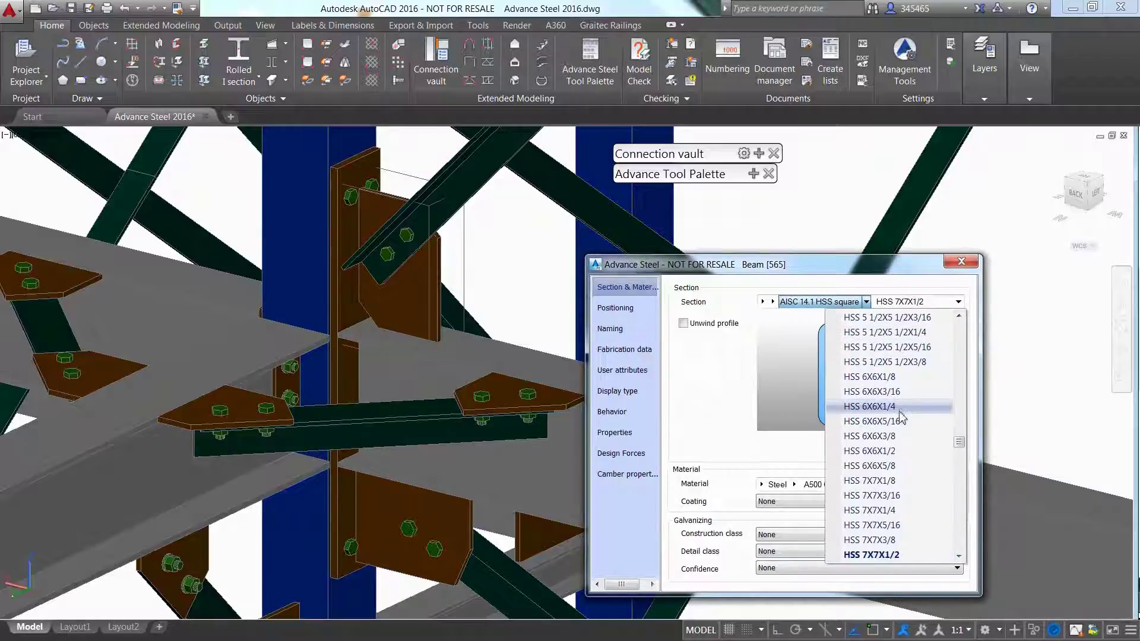
left_click(902, 442)
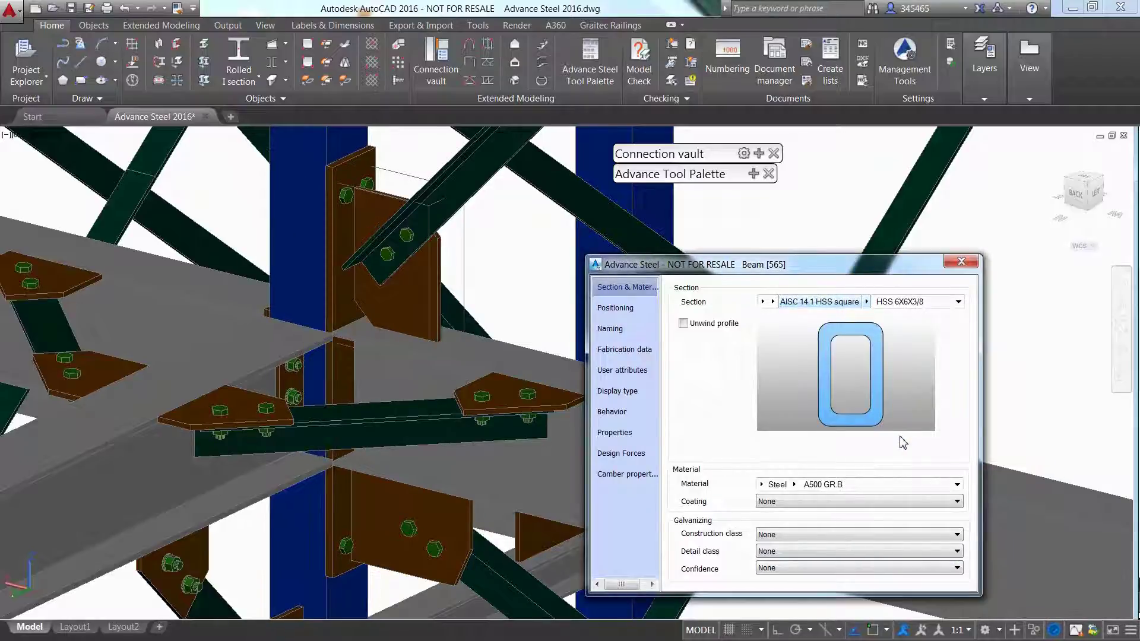
left_click(961, 262)
Step: Show the brown gusset plate connection in quick views oriented on the picked axis
mouse_move(757, 179)
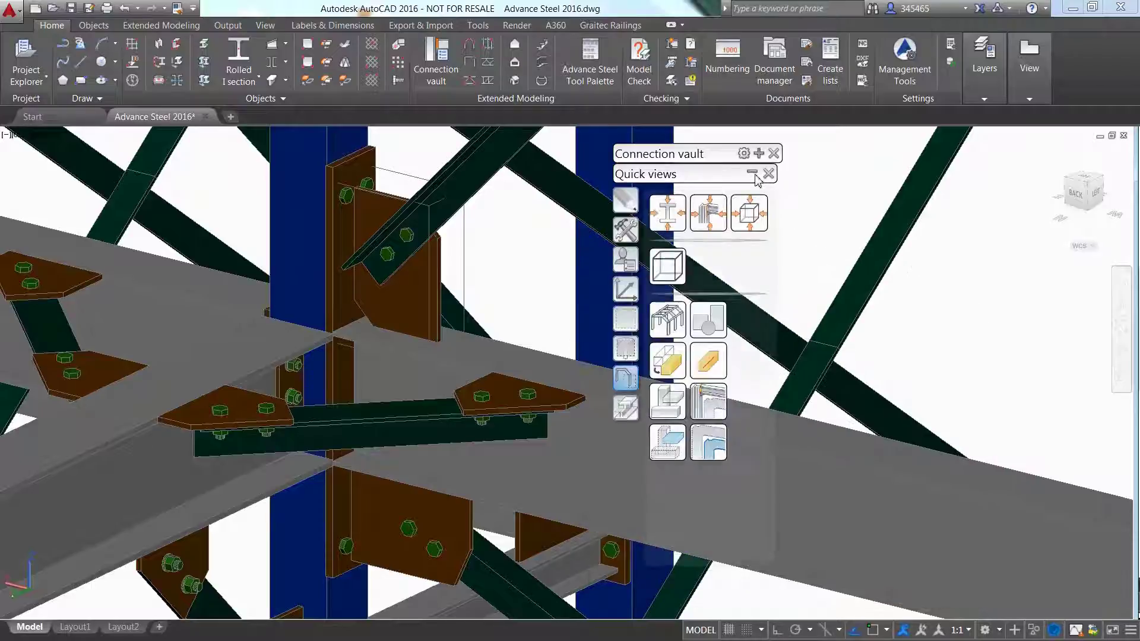
left_click(749, 212)
left_click(411, 295)
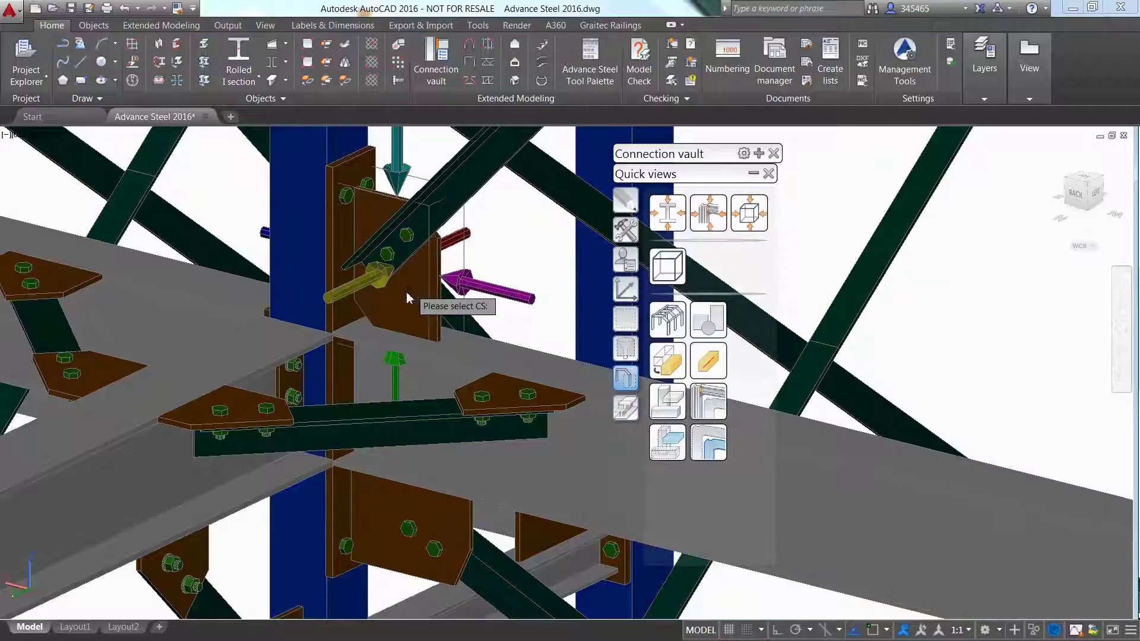
left_click(354, 288)
left_click_drag(565, 376, 469, 379)
Step: Set the gusset joint's number of bolts along the brace to 3
double_click(267, 350)
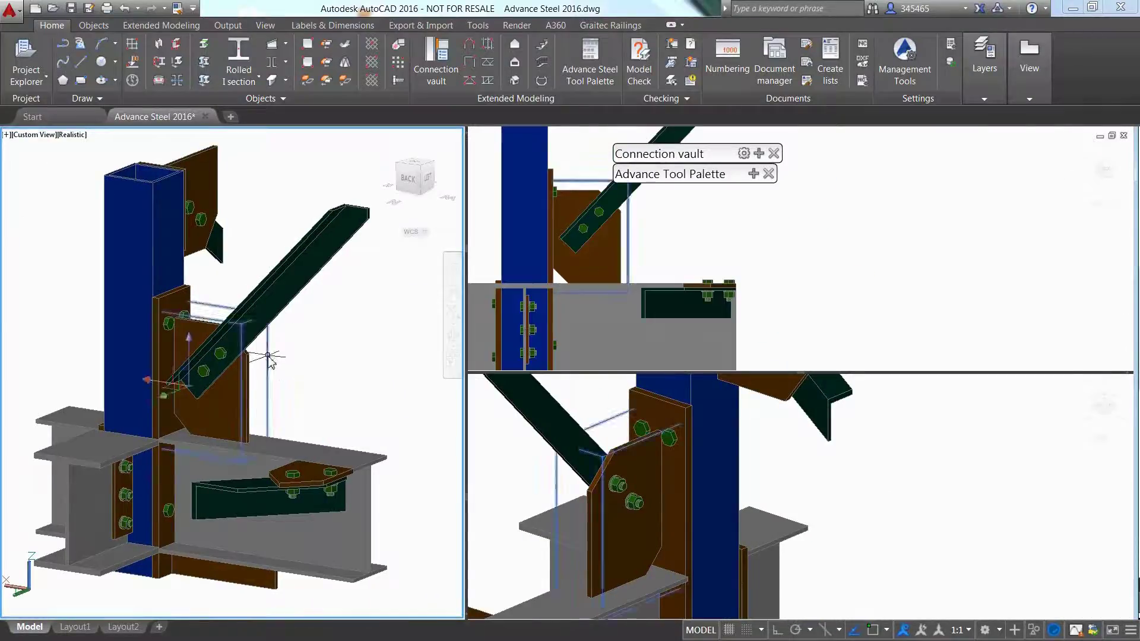
left_click(700, 415)
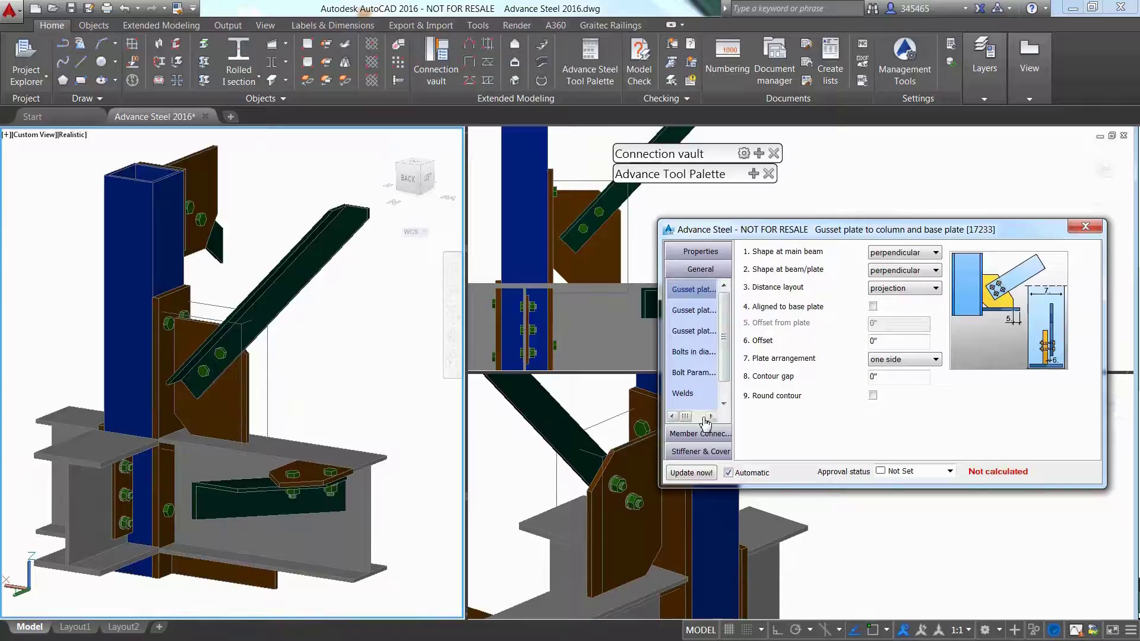
left_click(700, 356)
type("3")
key("Return")
middle_click_drag(279, 410, 202, 469, "shift")
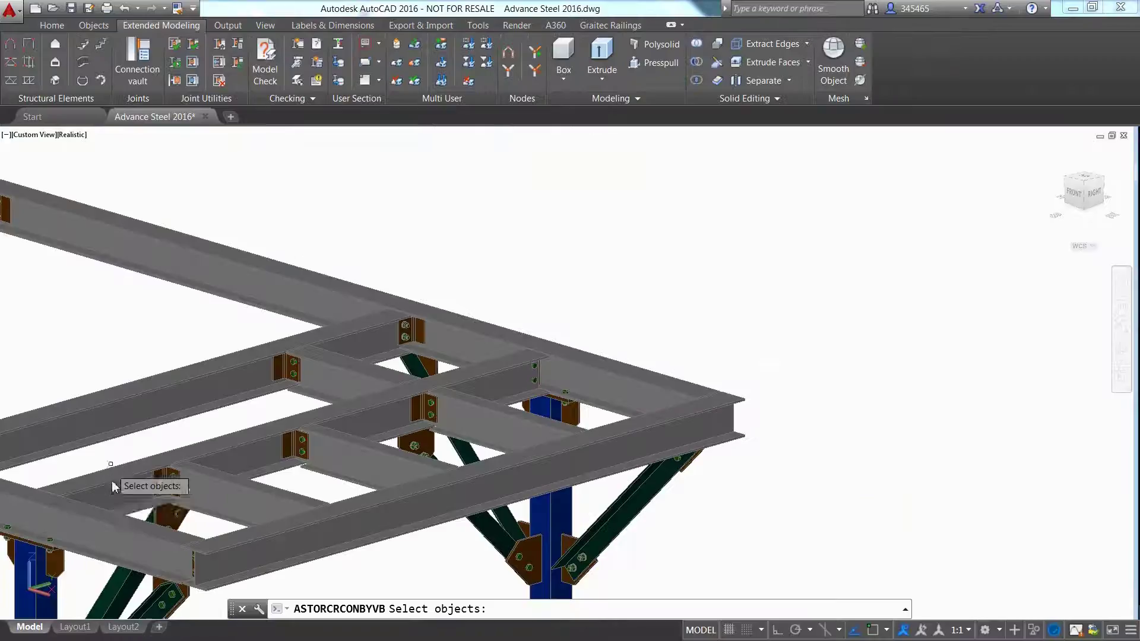
Step: Create a railing along the left, front and top edge beams
left_click(112, 530)
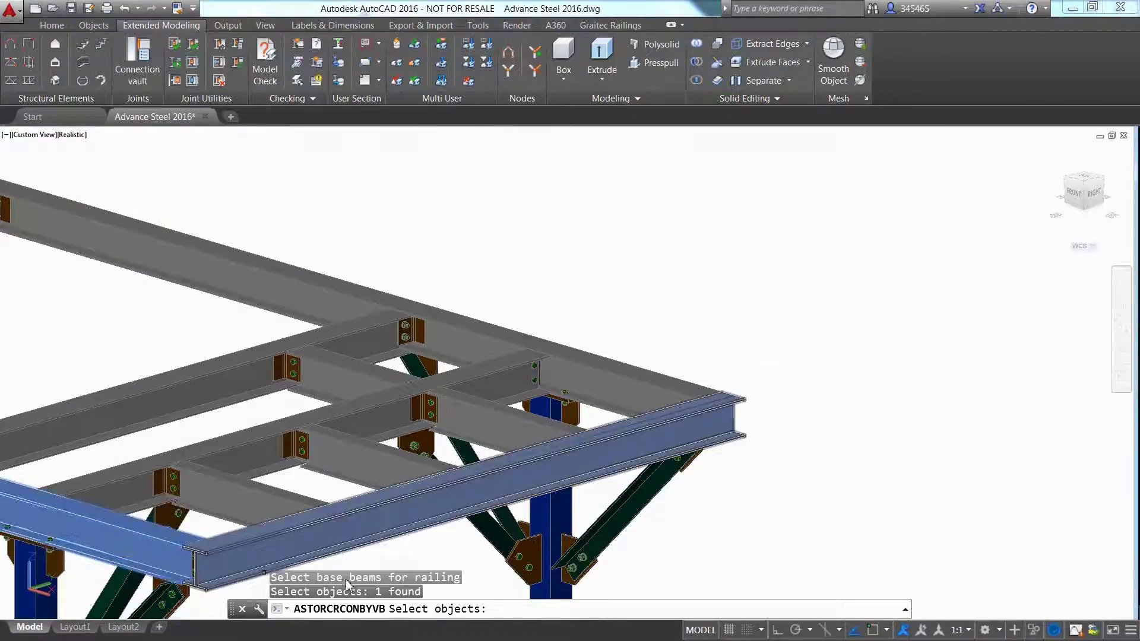
left_click(415, 498)
left_click(672, 382)
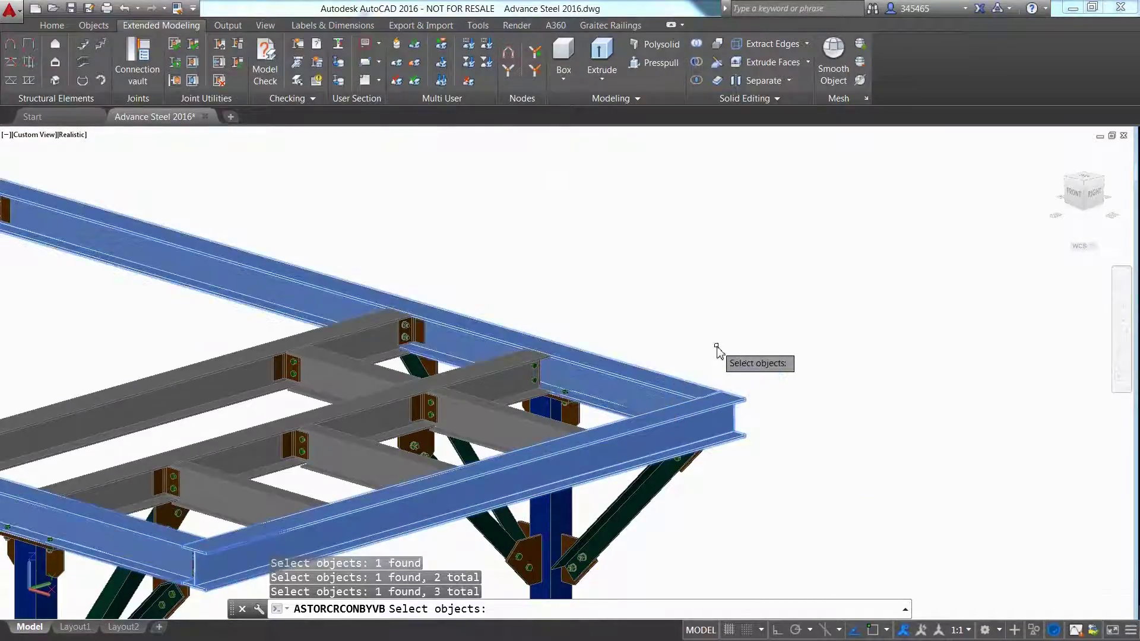
key("Return")
Step: Turn on the railing's kick rail
left_click(656, 522)
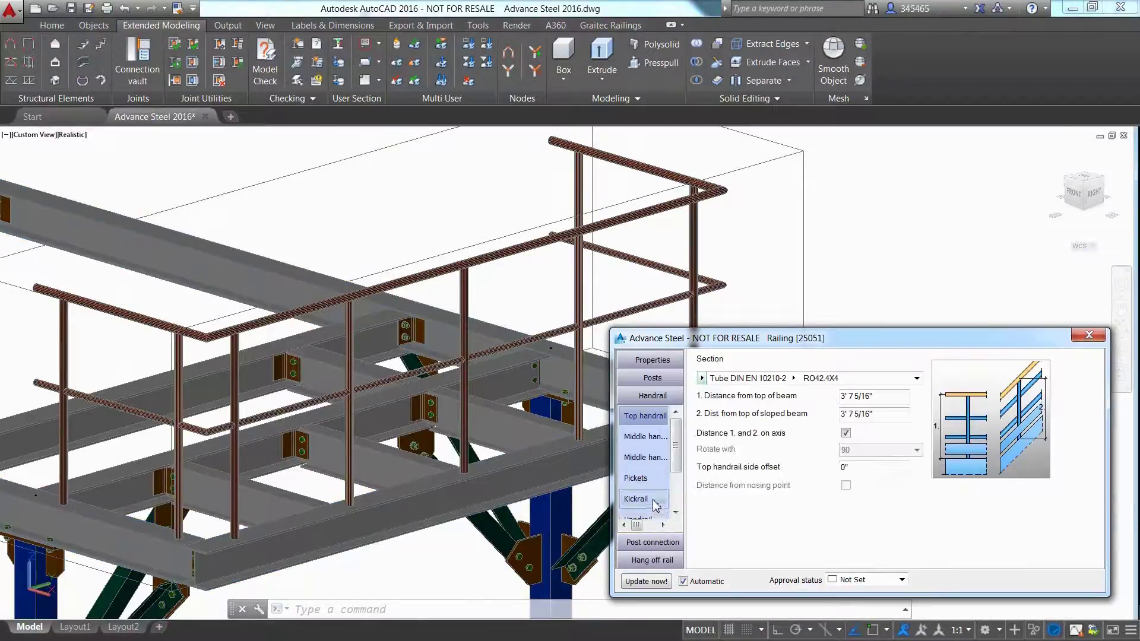
left_click(647, 499)
left_click(845, 362)
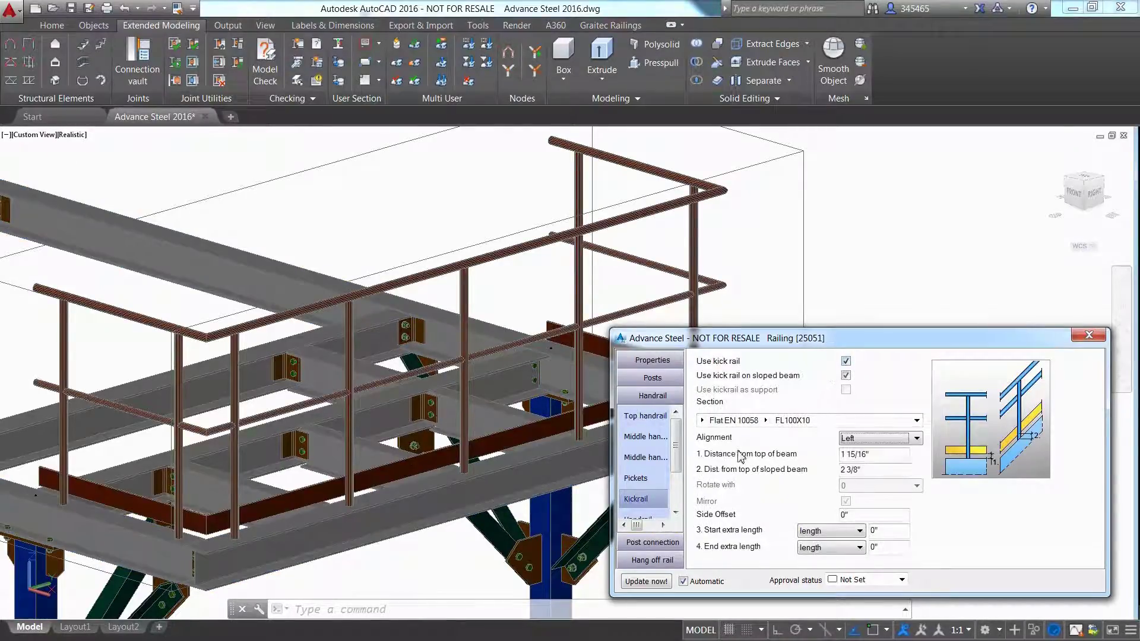
scroll(677, 442, "down", 1)
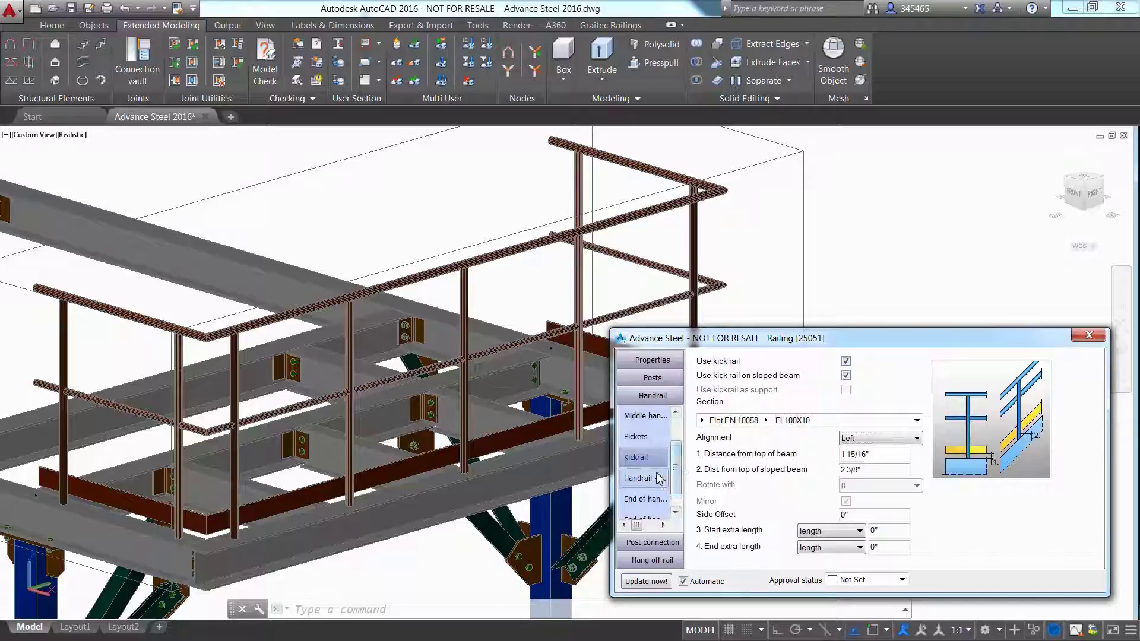
Step: Set handrail connection to Knee and post connection to Plate with weld, then choose a library style
left_click(644, 478)
left_click(875, 363)
left_click(872, 383)
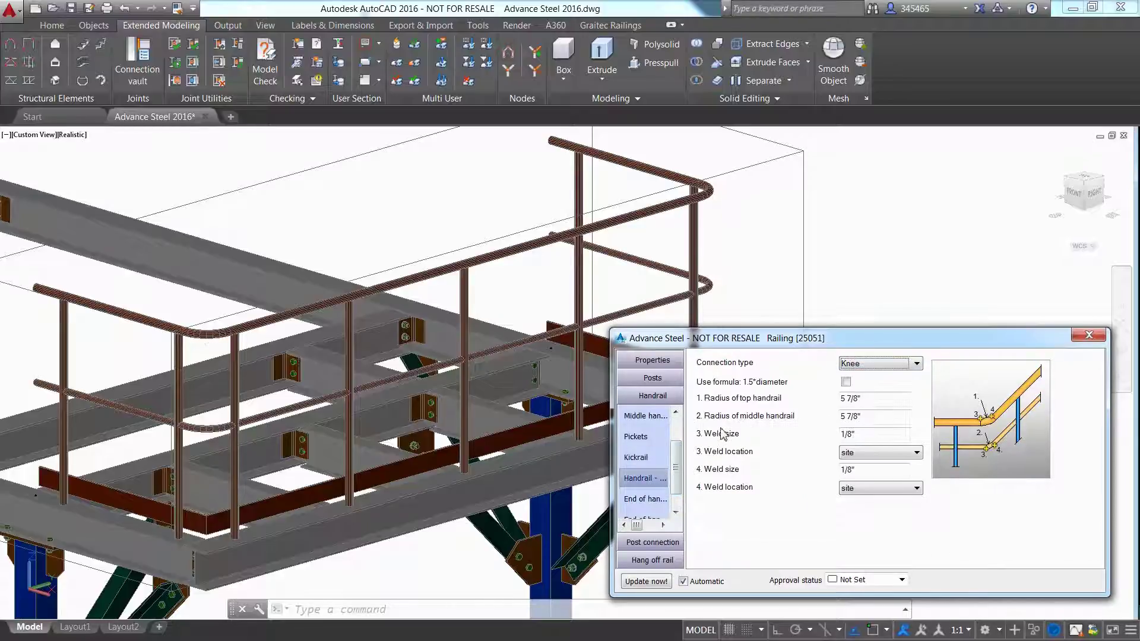
left_click(652, 542)
left_click(875, 361)
left_click(872, 389)
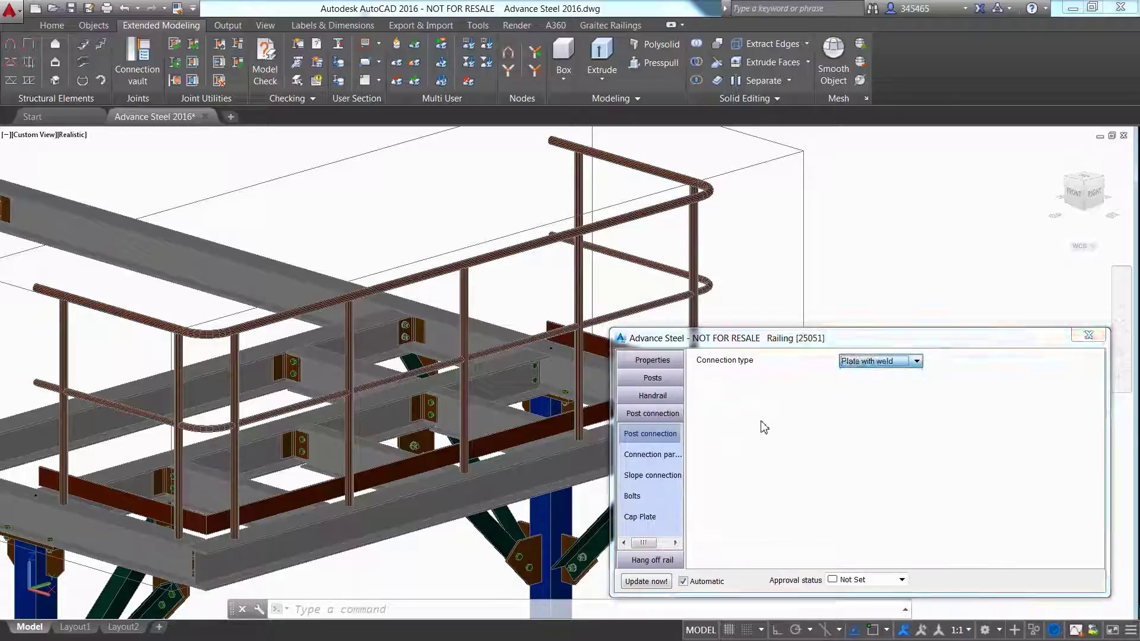
left_click(652, 360)
left_click(653, 402)
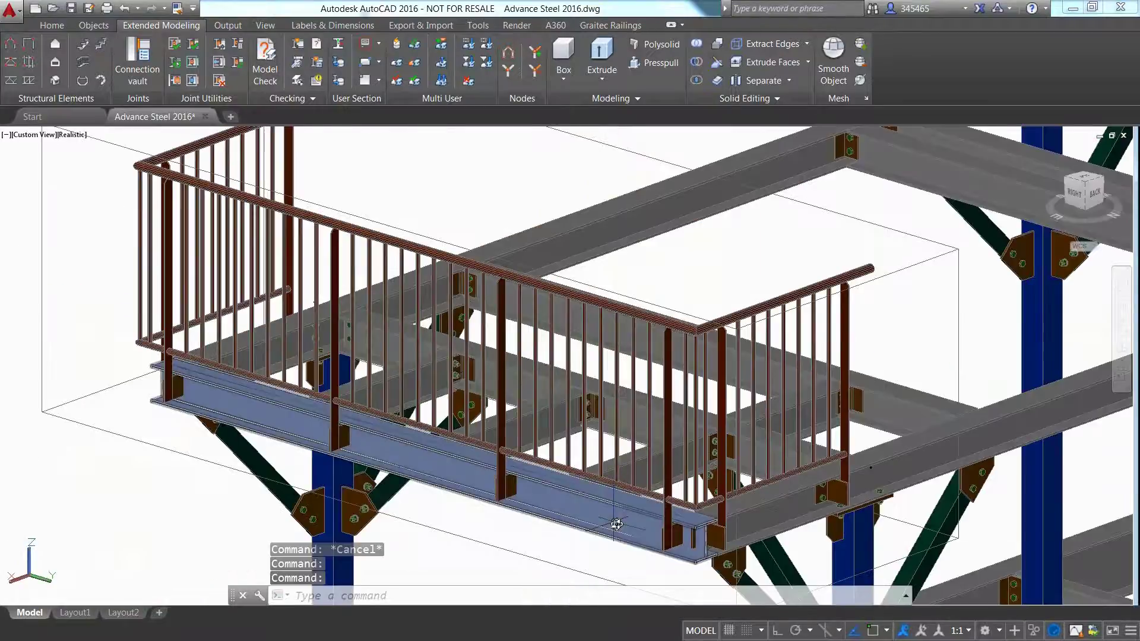
Step: Lengthen the front edge beam by moving its end grip to a new point
left_click(665, 522)
left_click(689, 520)
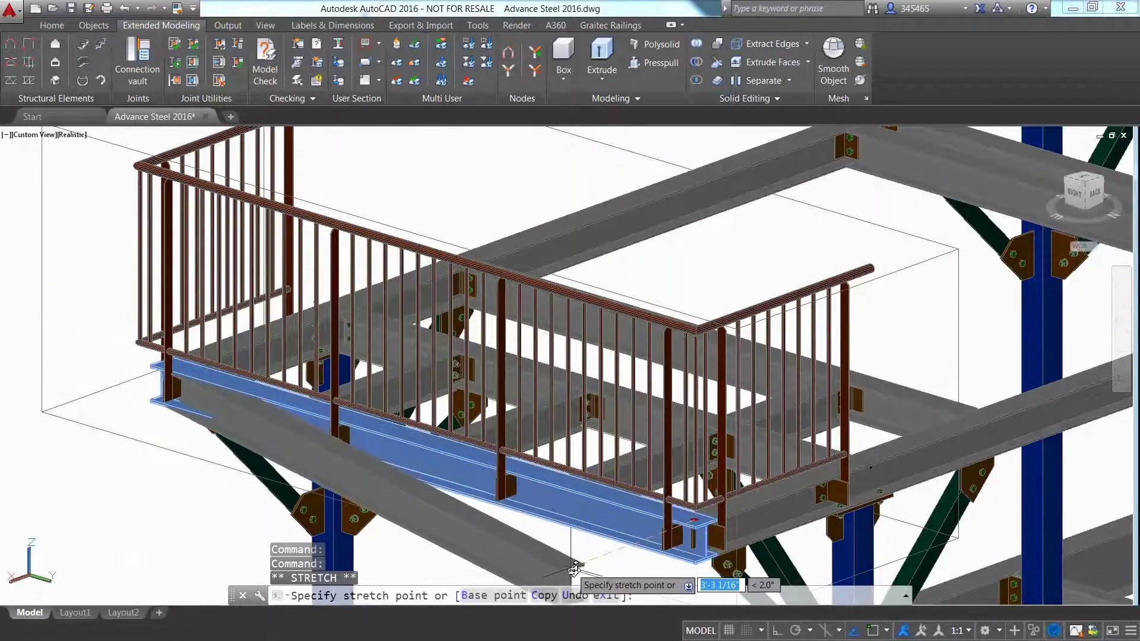
left_click(573, 570)
left_click(573, 569)
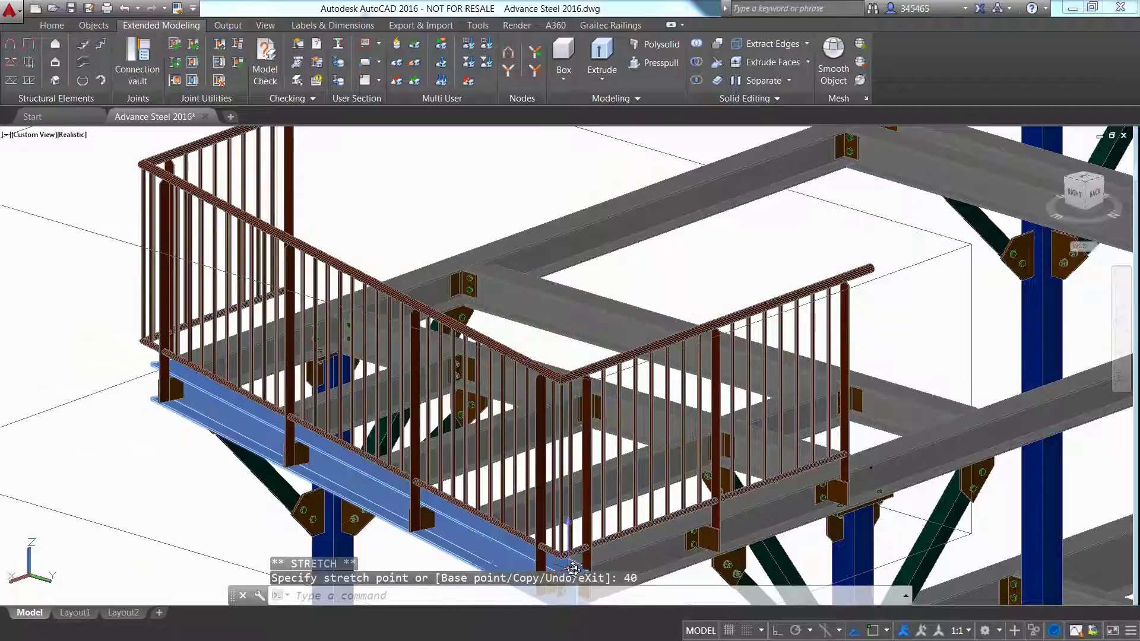
key("Escape")
middle_click_drag(573, 570, 532, 500, "shift")
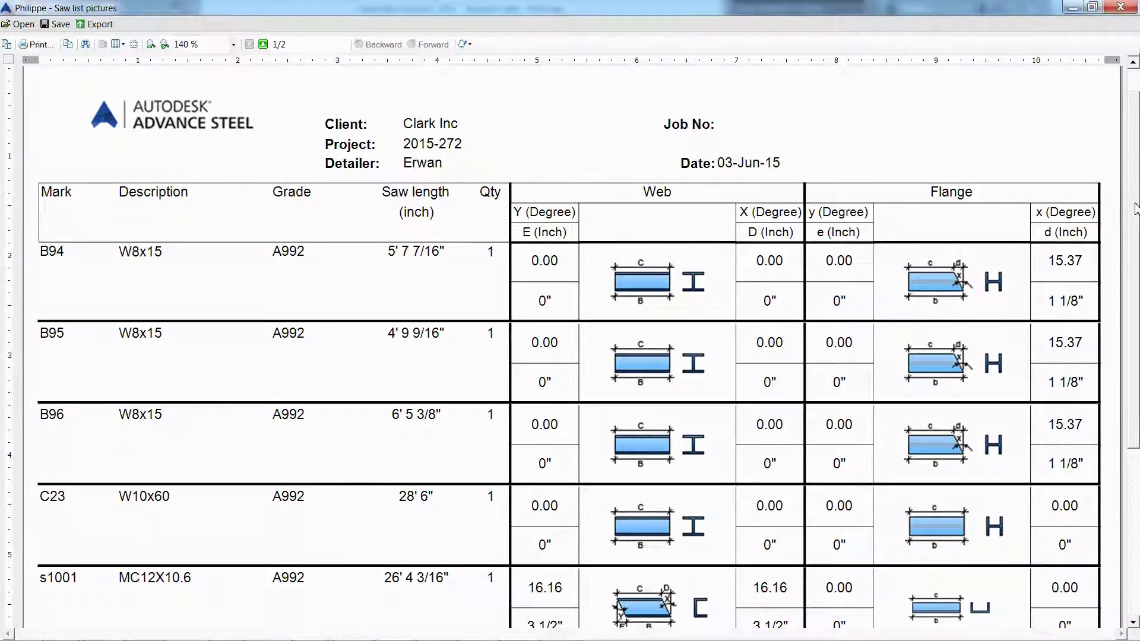
Step: Scroll down the saw list report to review each part's section, saw length and cut angles
left_click_drag(1135, 209, 1137, 342)
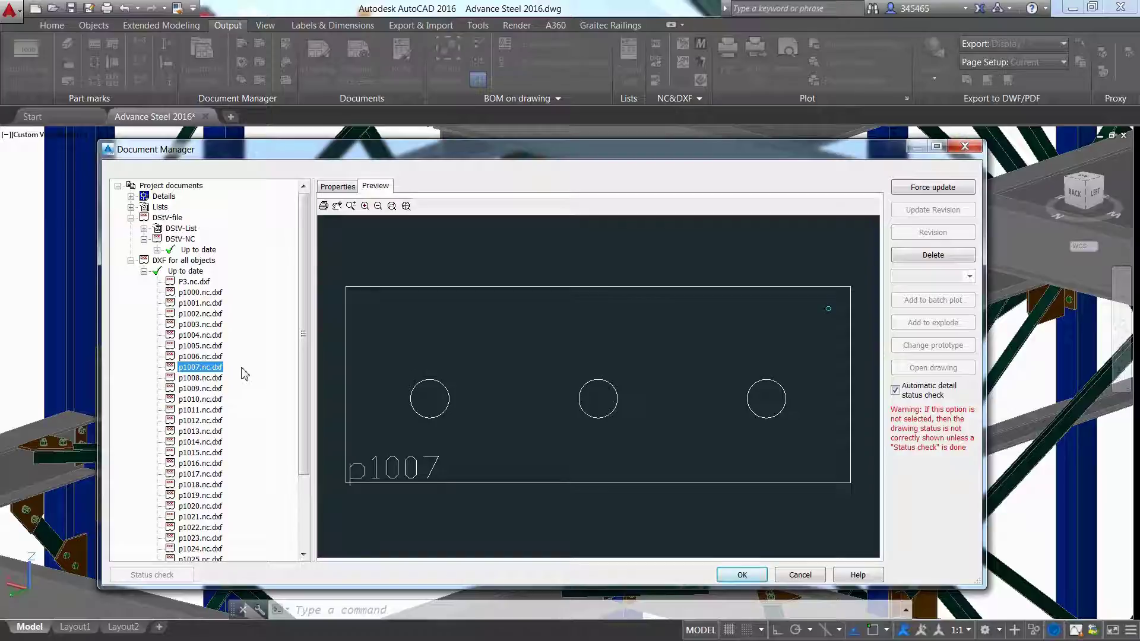
Step: Preview the plate DXF files p1006 through p1001 one after another
key("Up")
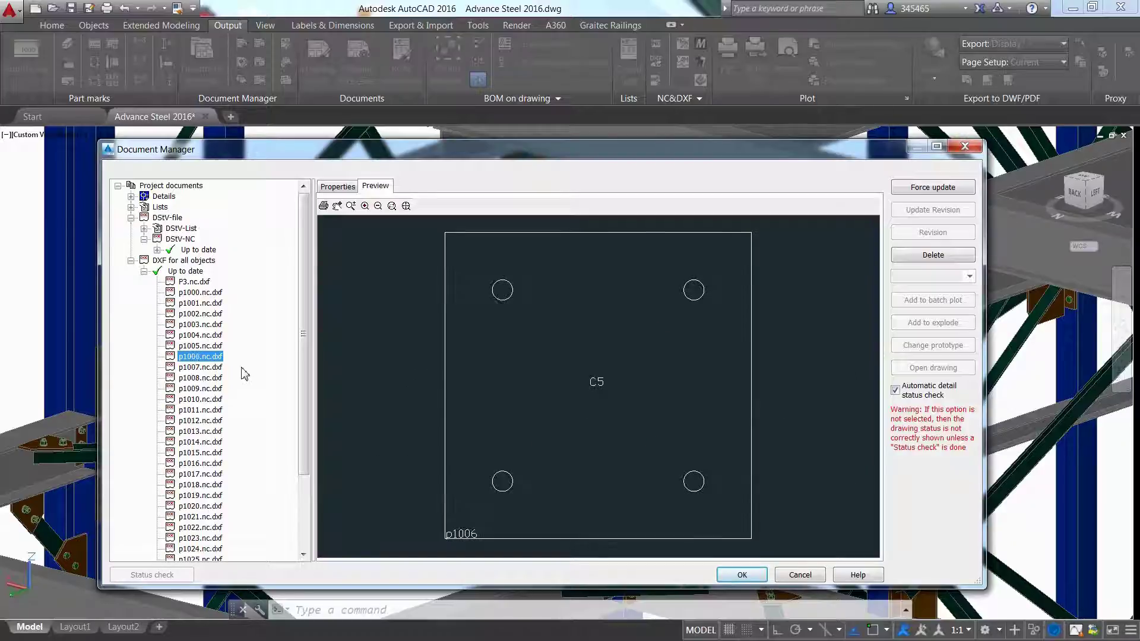
key("Up")
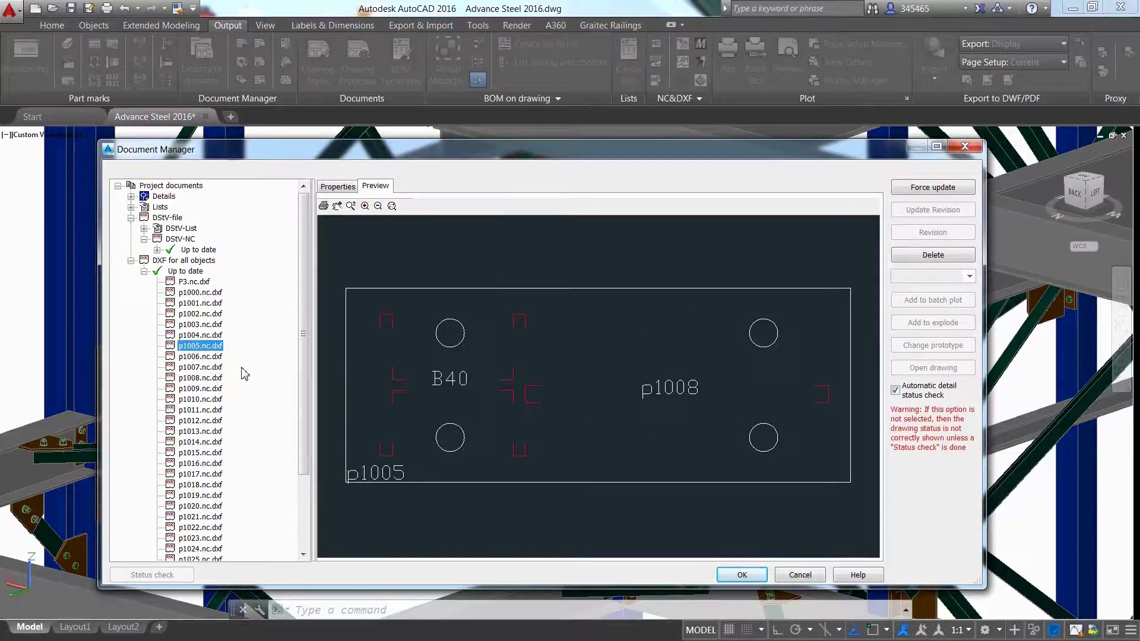
key("Up")
key("Up")
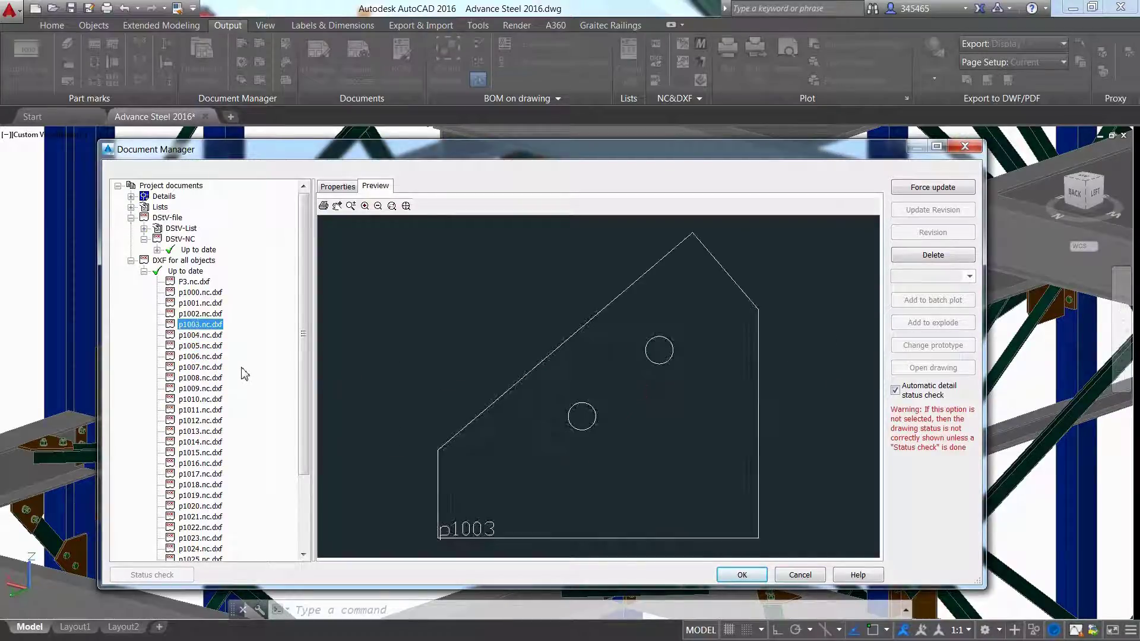
key("Up")
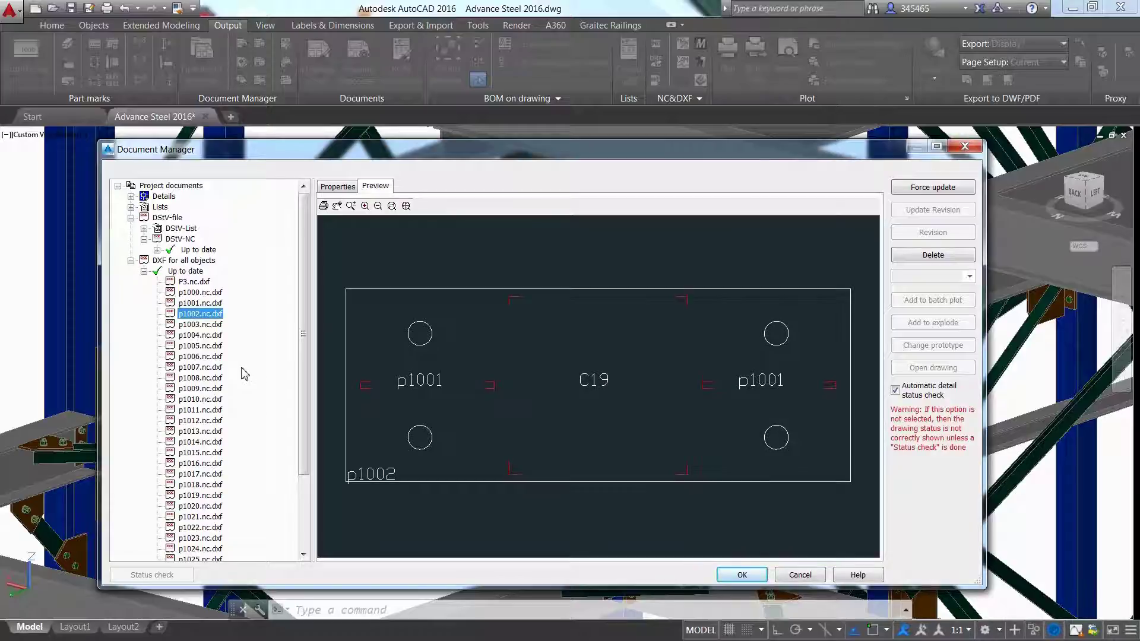
key("Up")
key("Up")
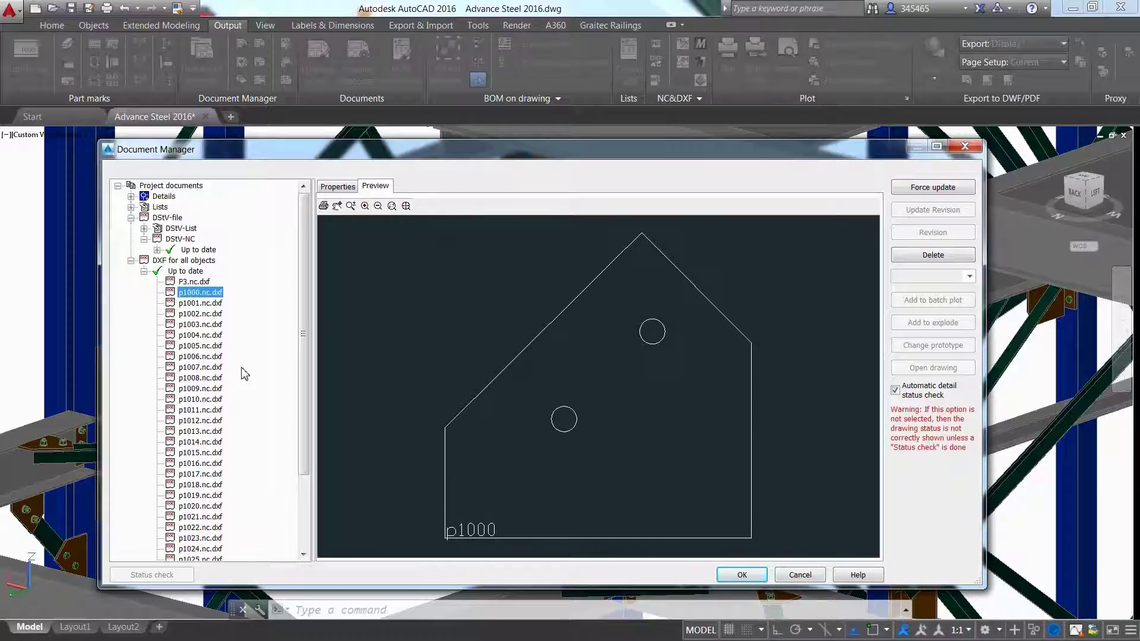
key("Up")
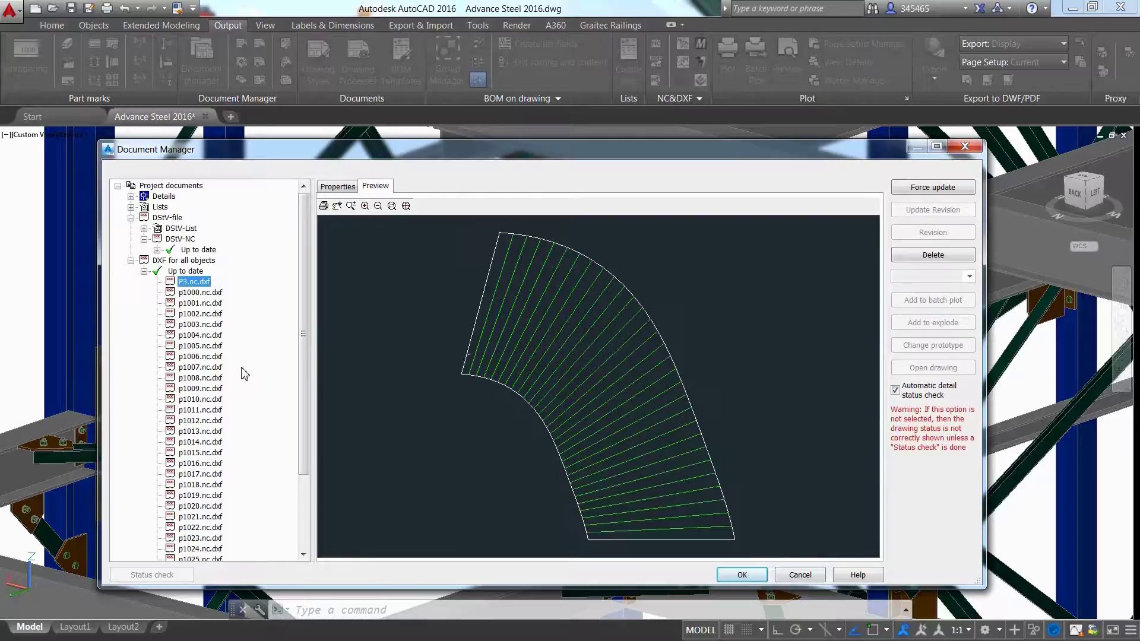
Step: Expand the up-to-date DStV-NC files and scroll through the B1.nc contents
left_click(157, 250)
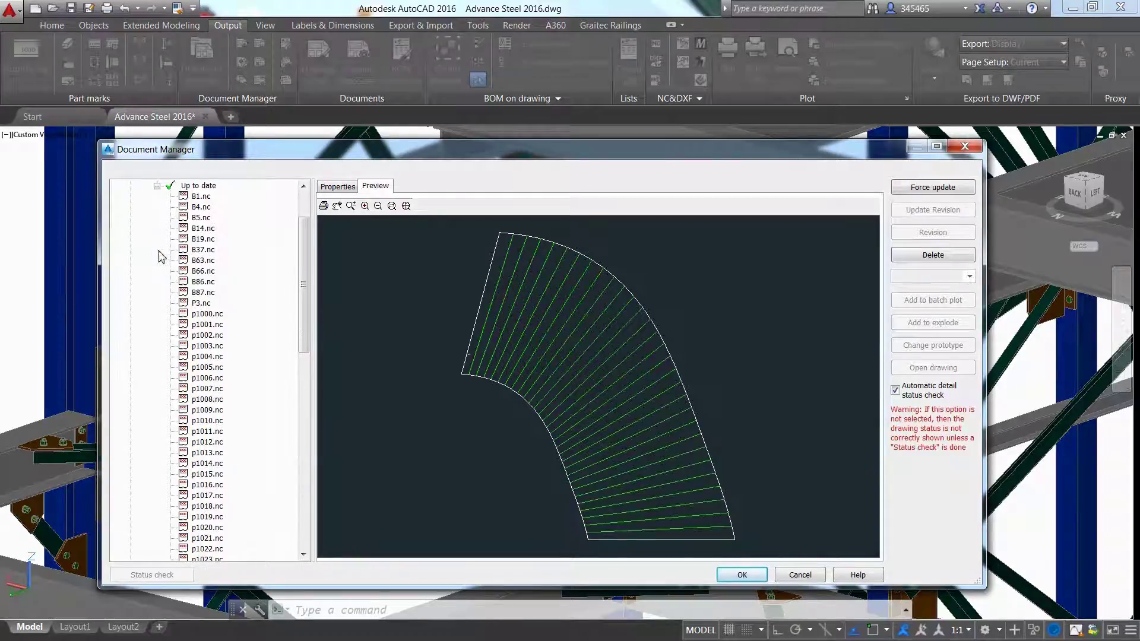
left_click(201, 196)
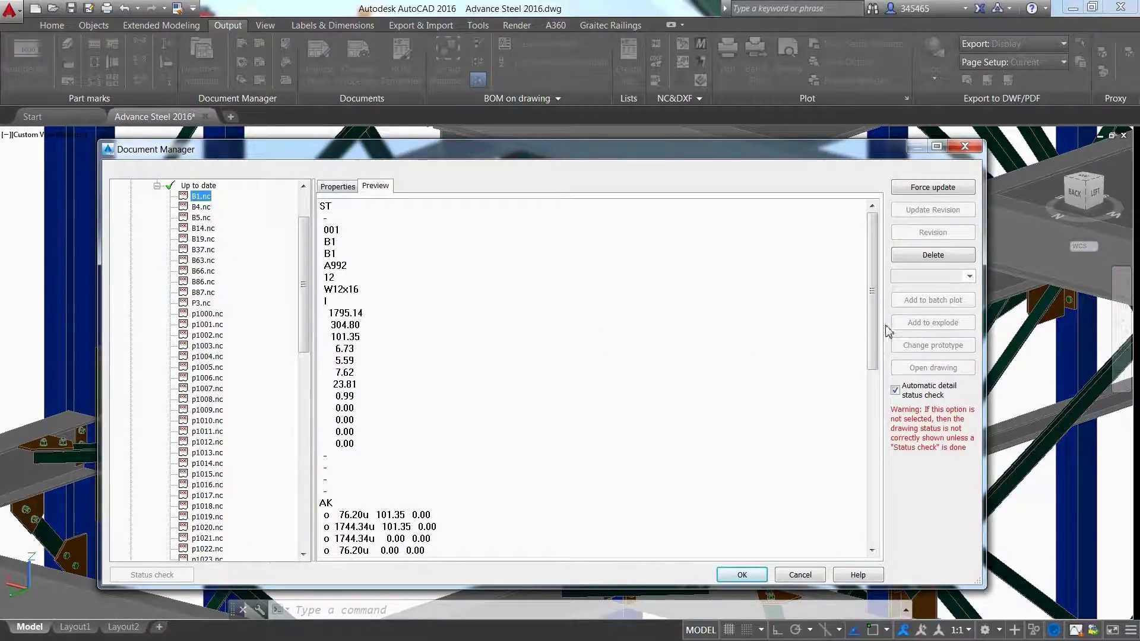
left_click_drag(872, 315, 878, 495)
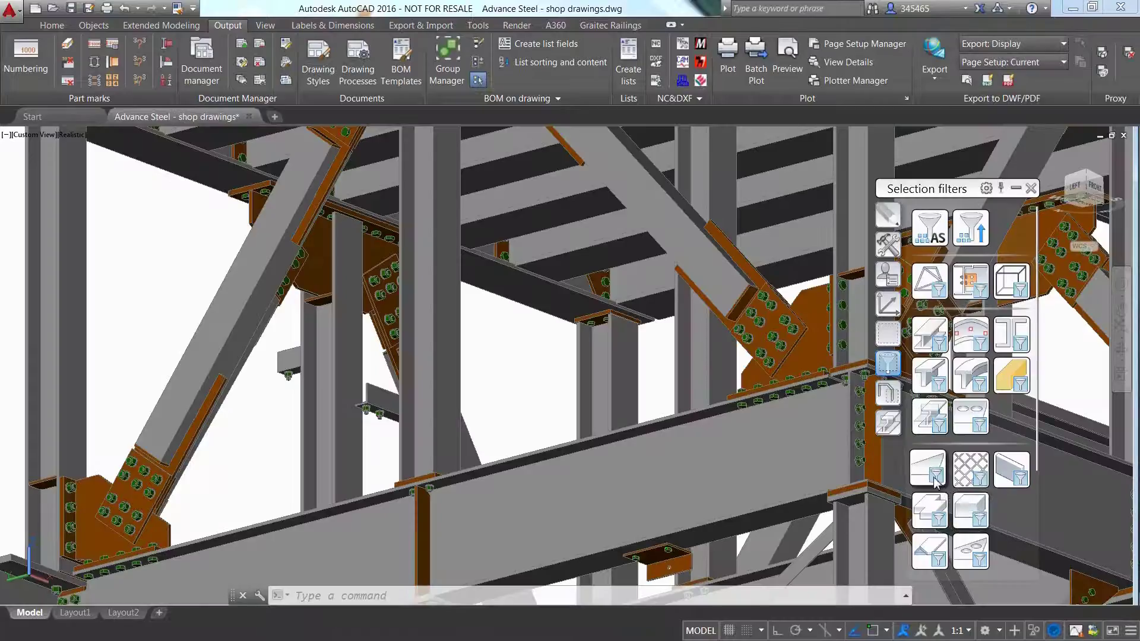
Step: Select all plates with the Plates filter and bring up the Drawing Processes
left_click(935, 475)
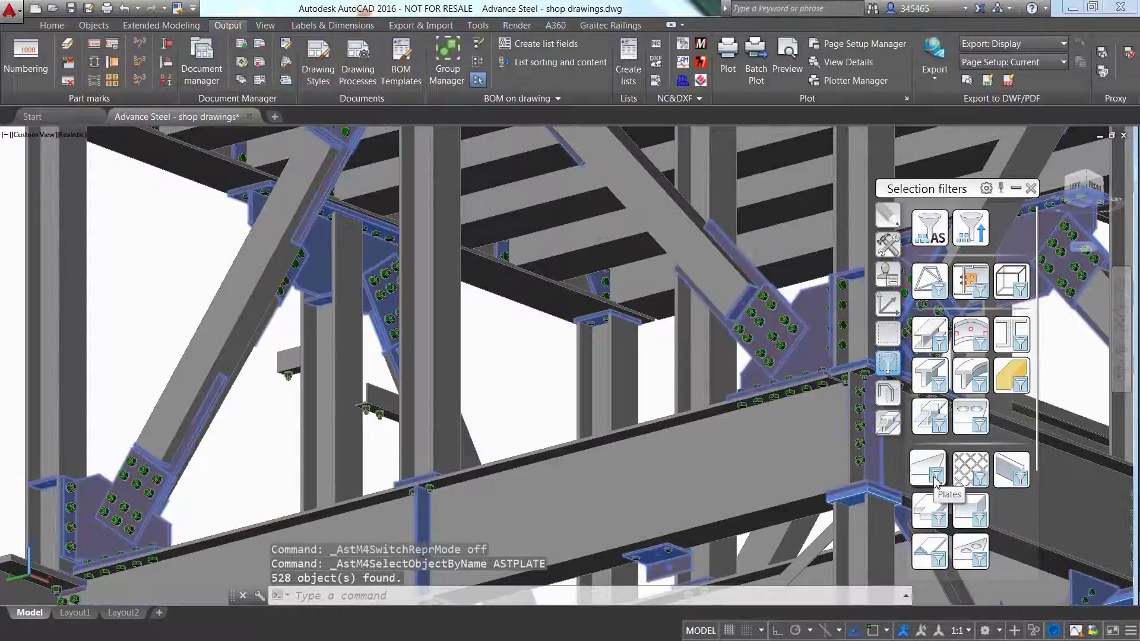
left_click(358, 70)
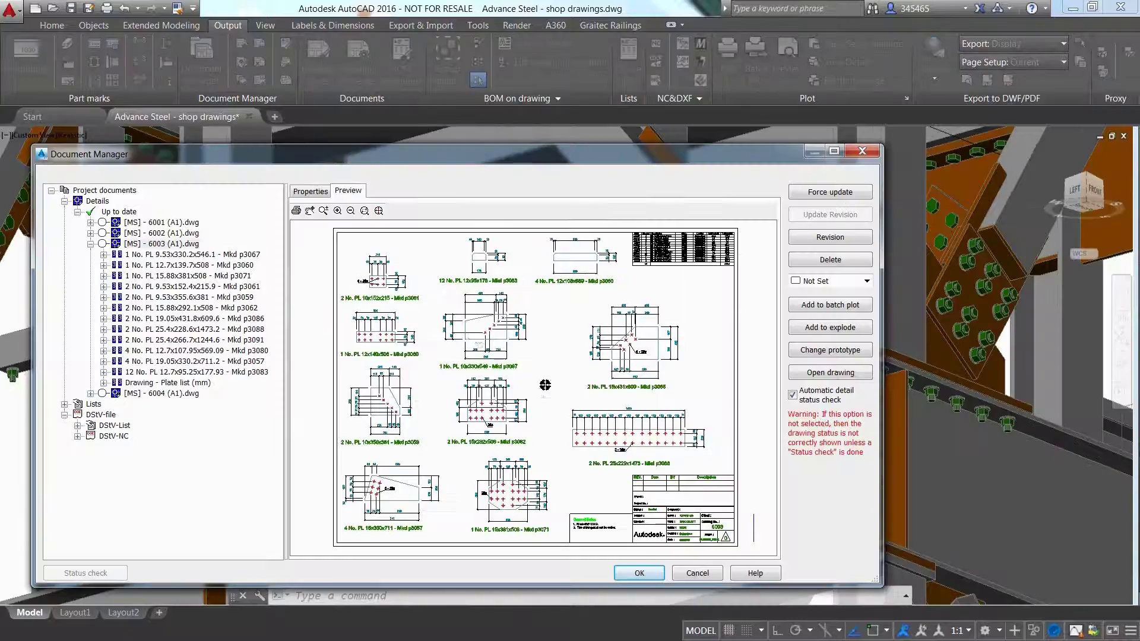
scroll(437, 298, "up", 5)
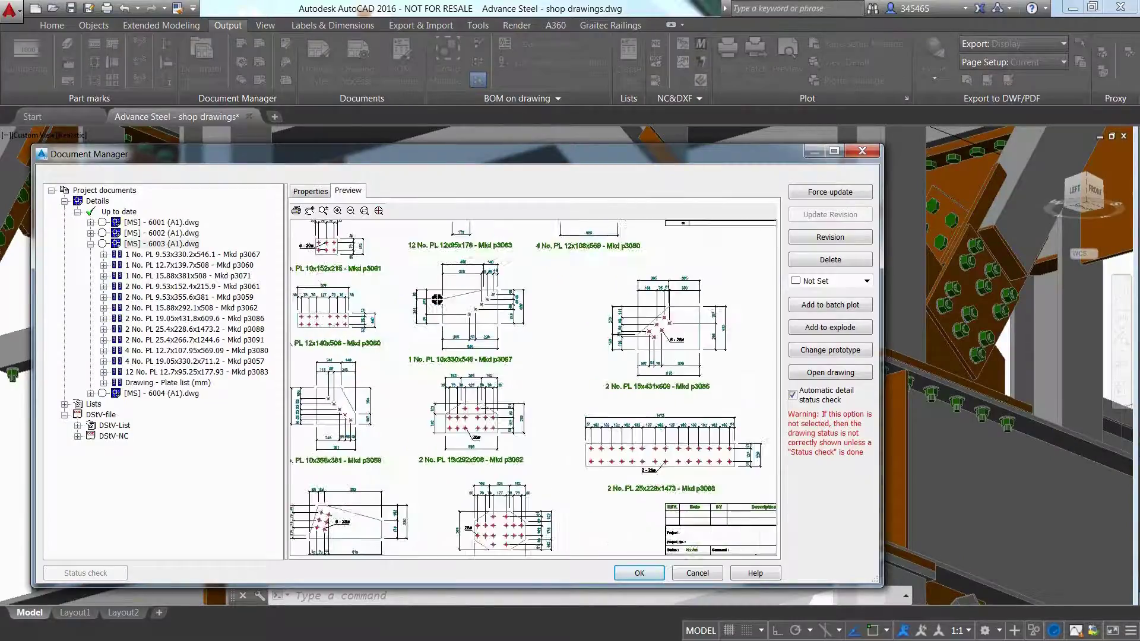
middle_click_drag(431, 298, 553, 368)
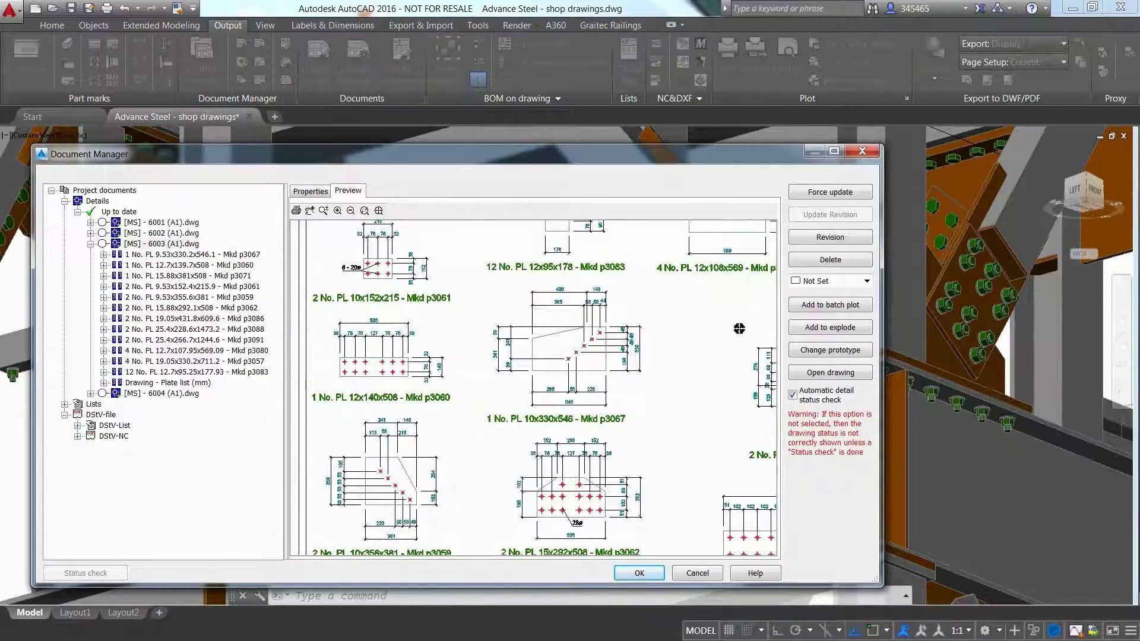
middle_click_drag(740, 327, 463, 390)
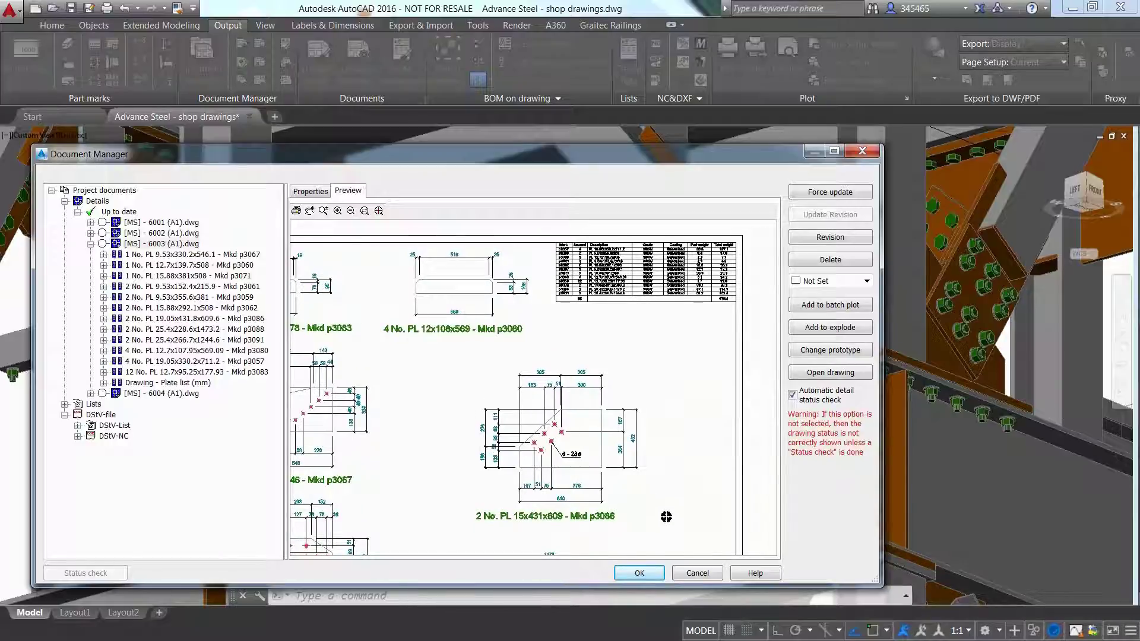
middle_click_drag(666, 517, 731, 249)
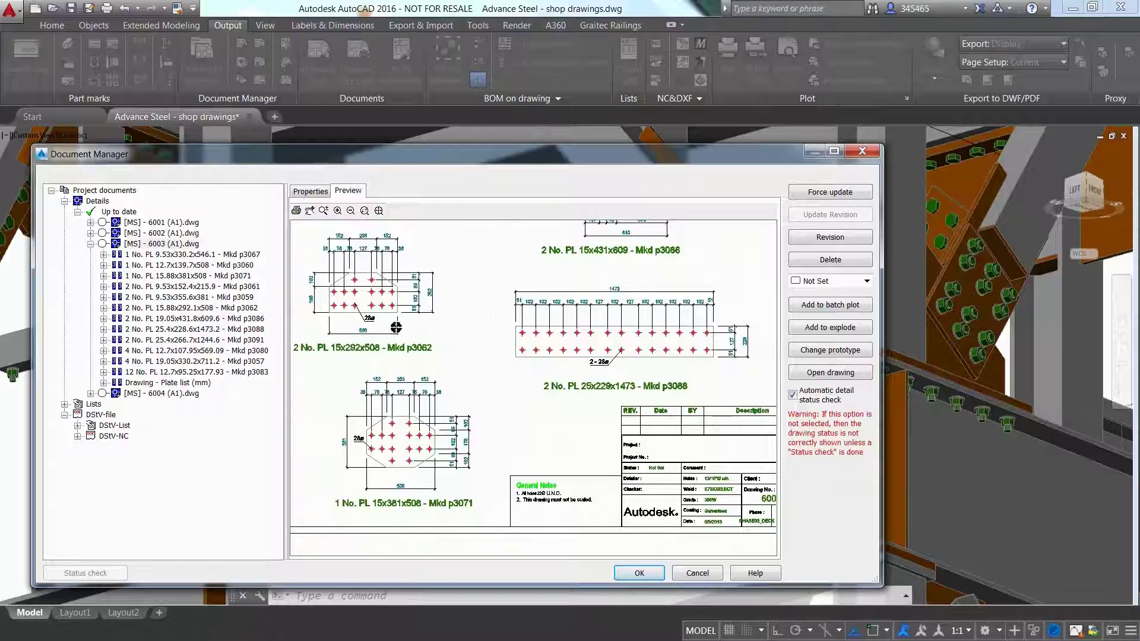
middle_click_drag(395, 327, 622, 331)
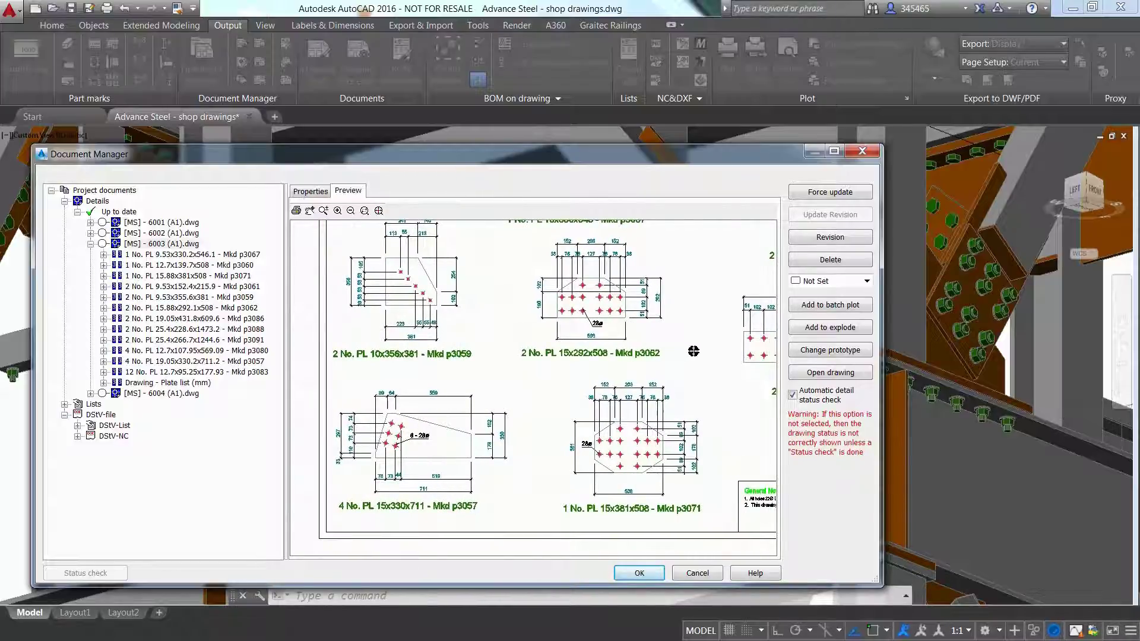
Step: Set the end plate joint's bolt center distance to 220
key("Escape")
left_click(929, 396)
right_click(818, 386)
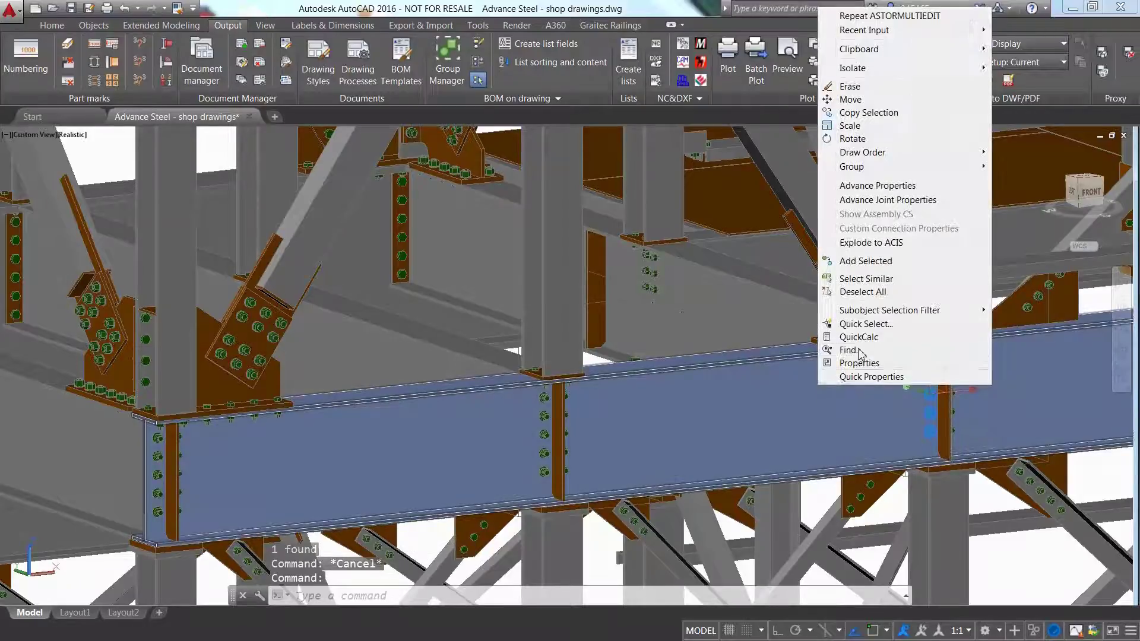
left_click(887, 200)
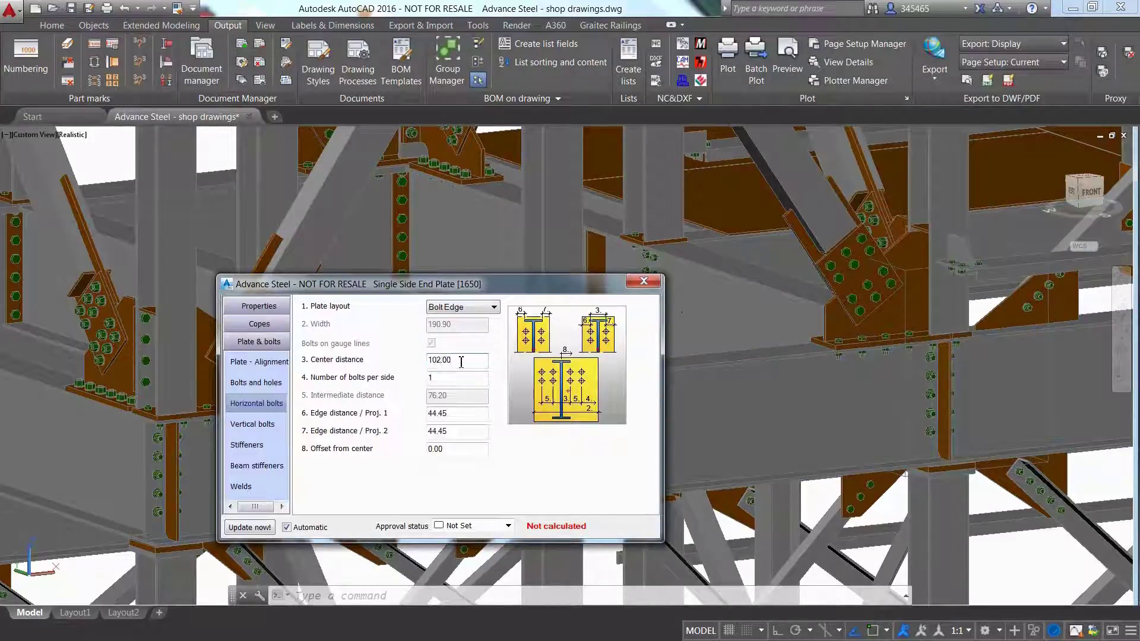
type("220")
key("Return")
left_click(643, 281)
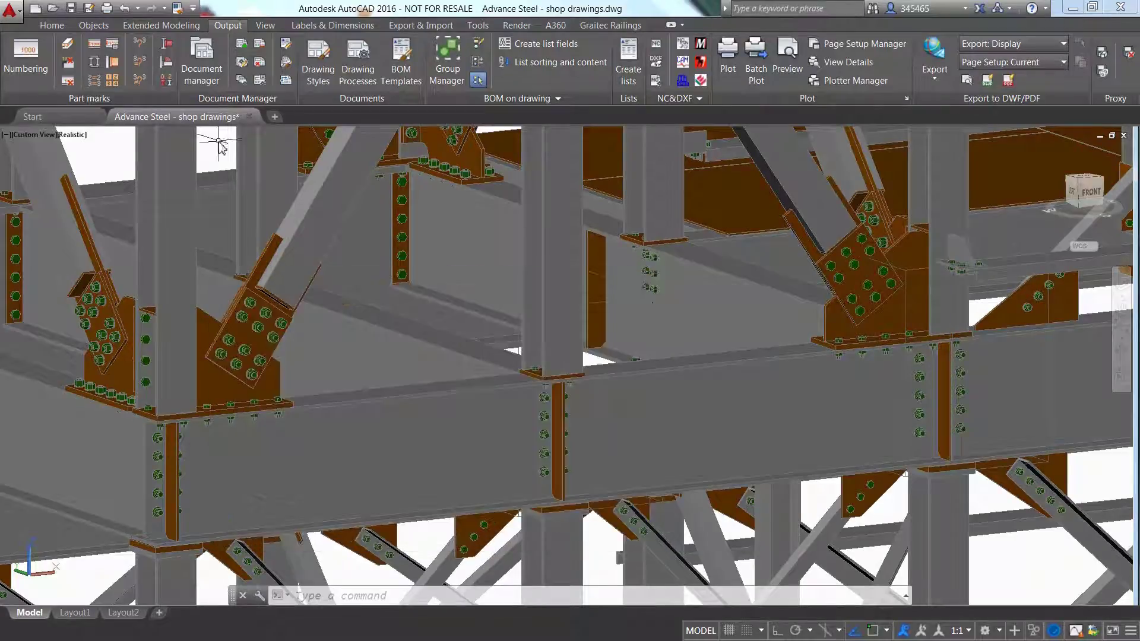
Step: Expand Details > Update required in the Document Manager to find drawing B308
left_click(201, 69)
left_click(105, 284)
left_click(119, 294)
Step: Add revision A, 'Bolt distance changed', to drawing B308 (A2) 01 and update it
left_click(196, 305)
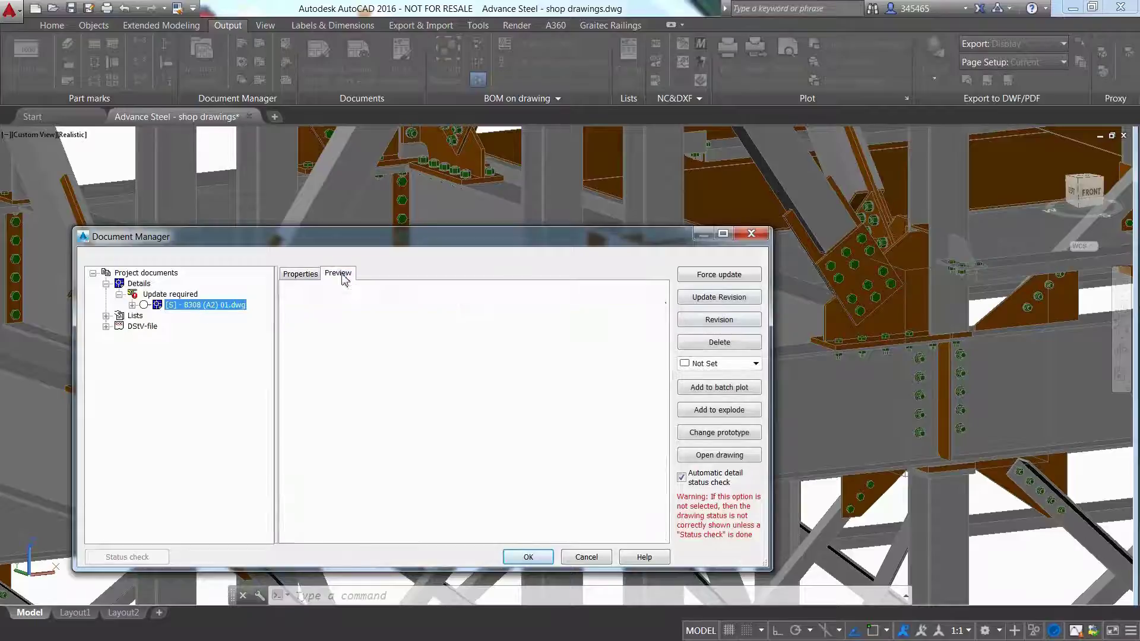
left_click(338, 273)
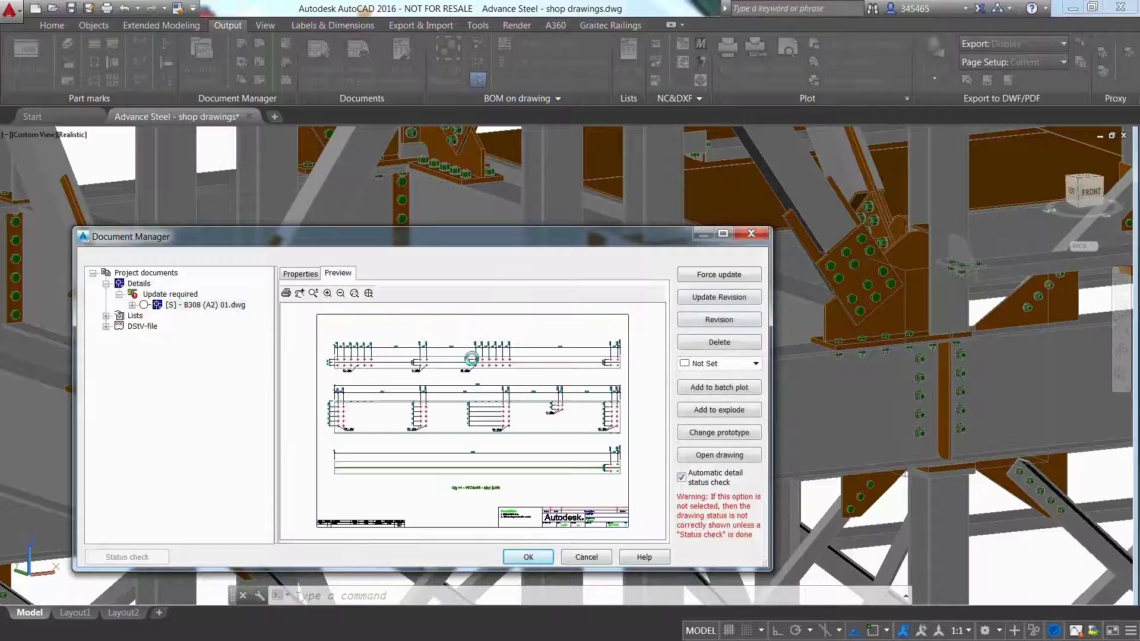
left_click(718, 297)
left_click(452, 445)
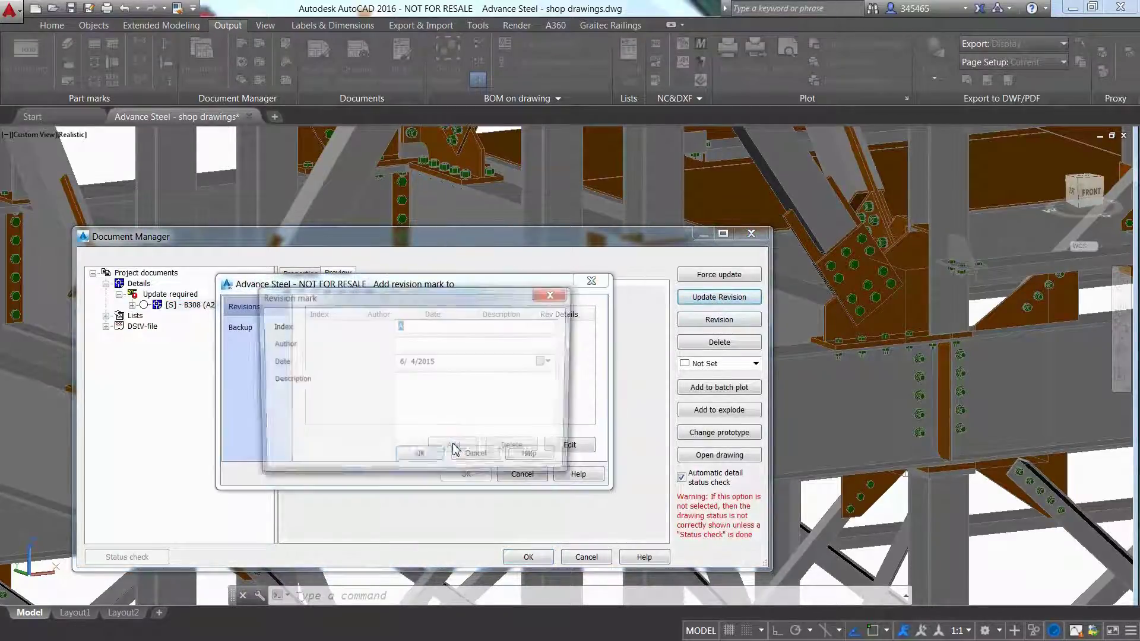
left_click(403, 345)
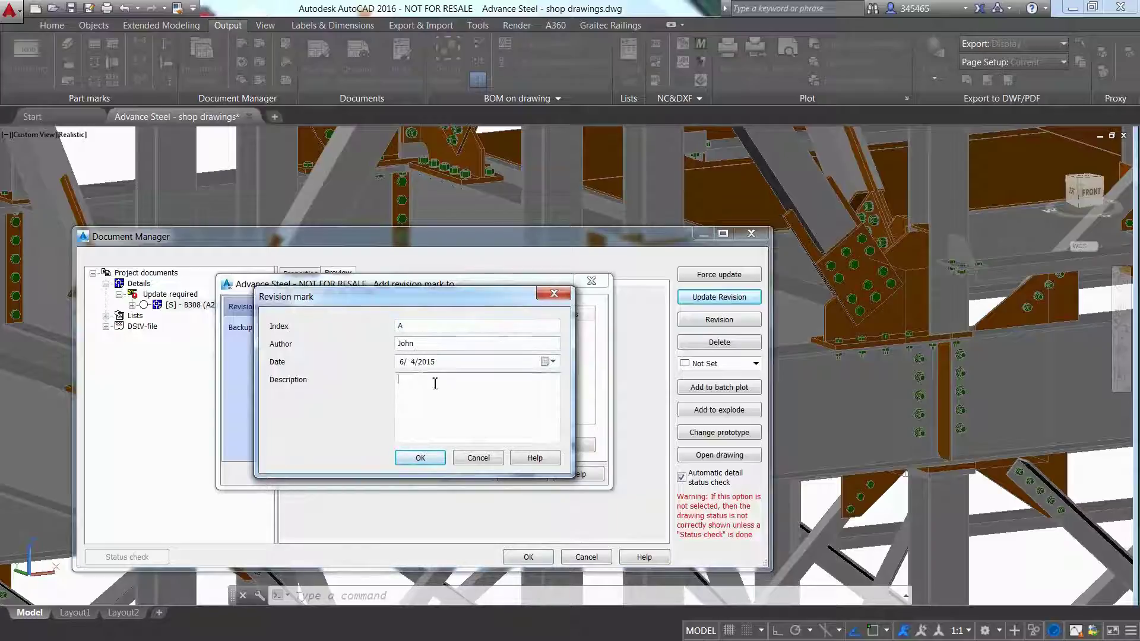
type("olt distance changed")
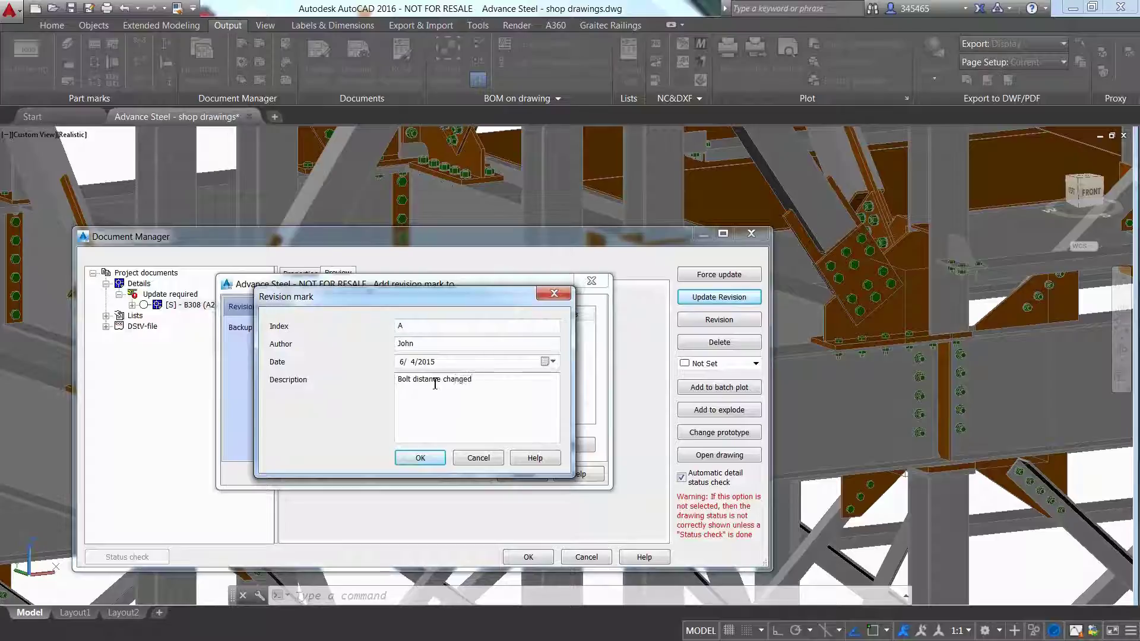
left_click(427, 460)
left_click(452, 473)
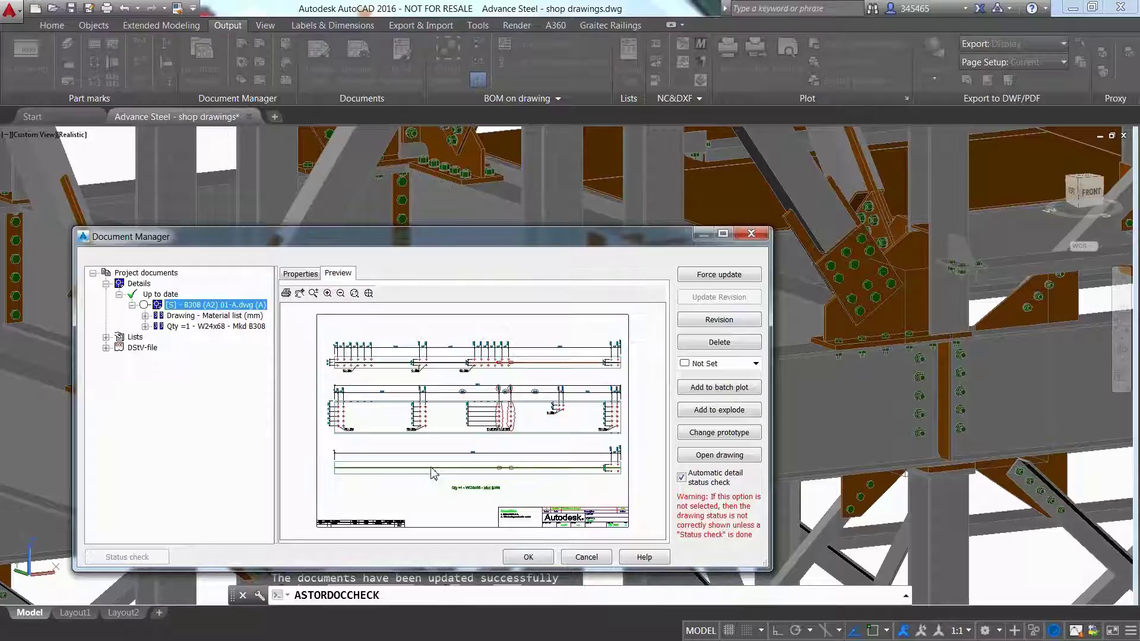
Step: Open drawing B308 (A2) 01-A and inspect its revision clouds and the title block's revision A entry
left_click(687, 457)
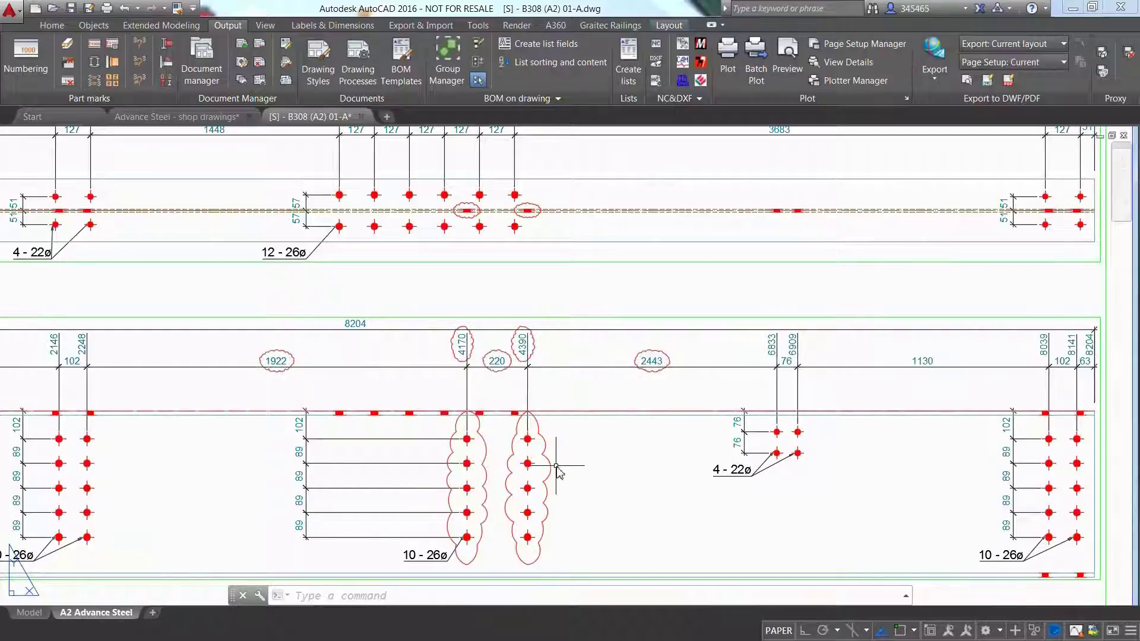
scroll(618, 484, "down", 4)
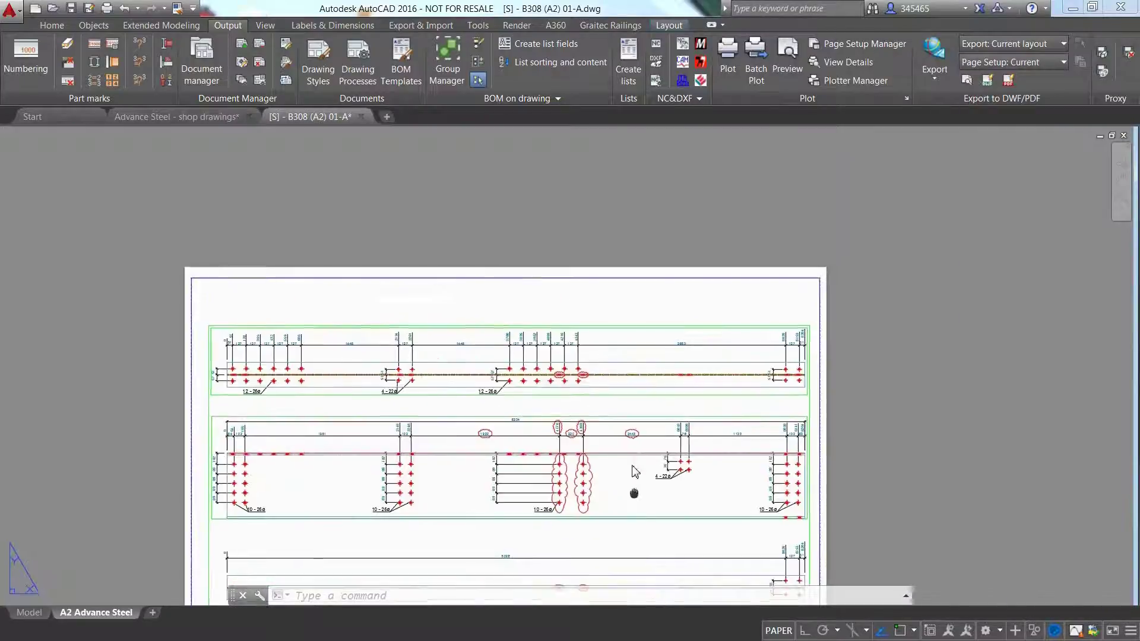
middle_click_drag(631, 445, 599, 284)
scroll(667, 490, "up", 5)
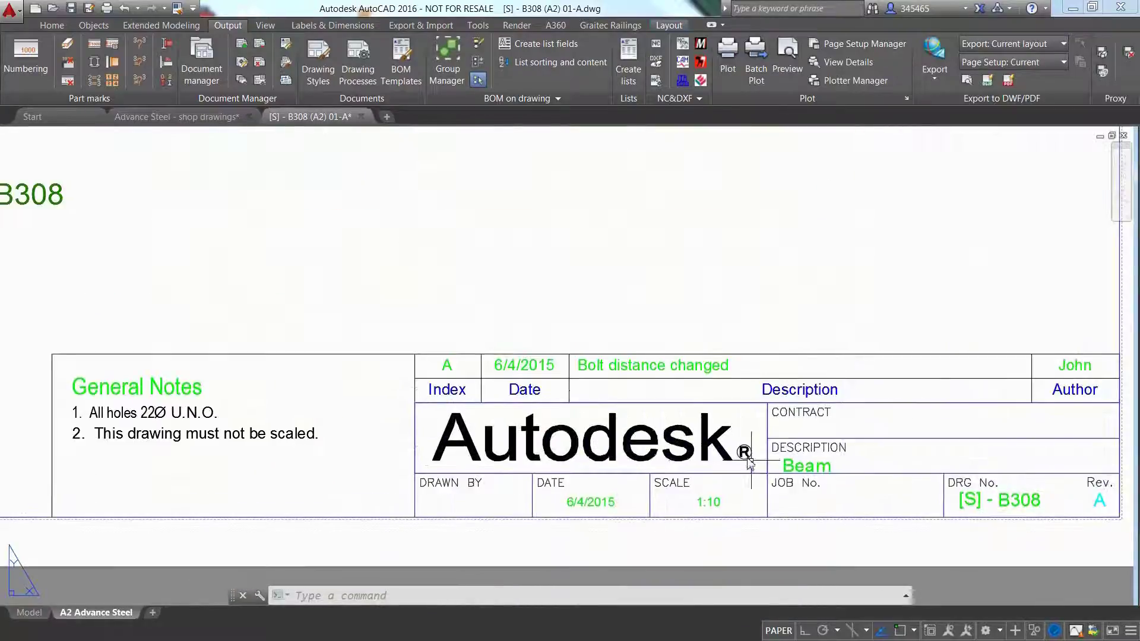
middle_click_drag(738, 448, 582, 481)
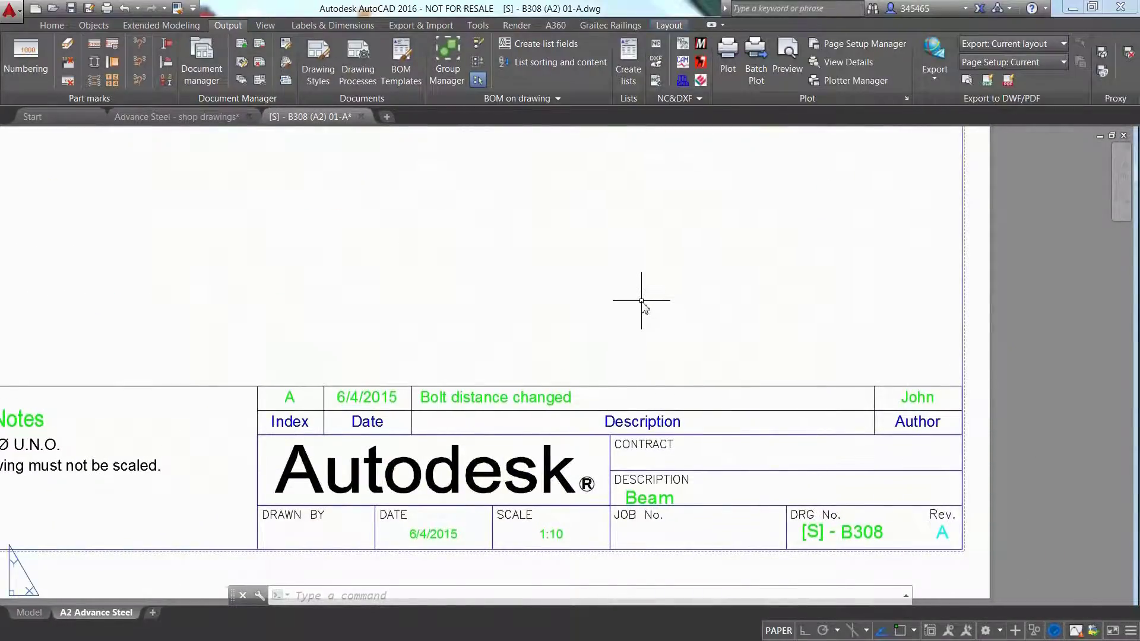